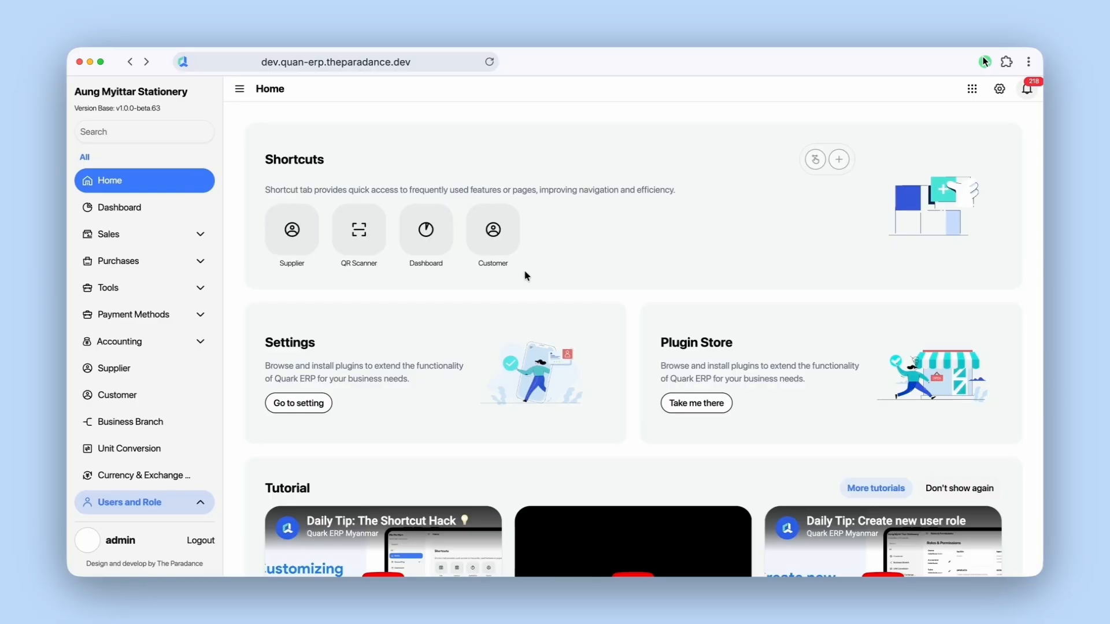
Open the Roles & Permissions page from the Users and Role section
scroll(162, 436, "down", 3)
left_click(163, 433)
left_click(157, 483)
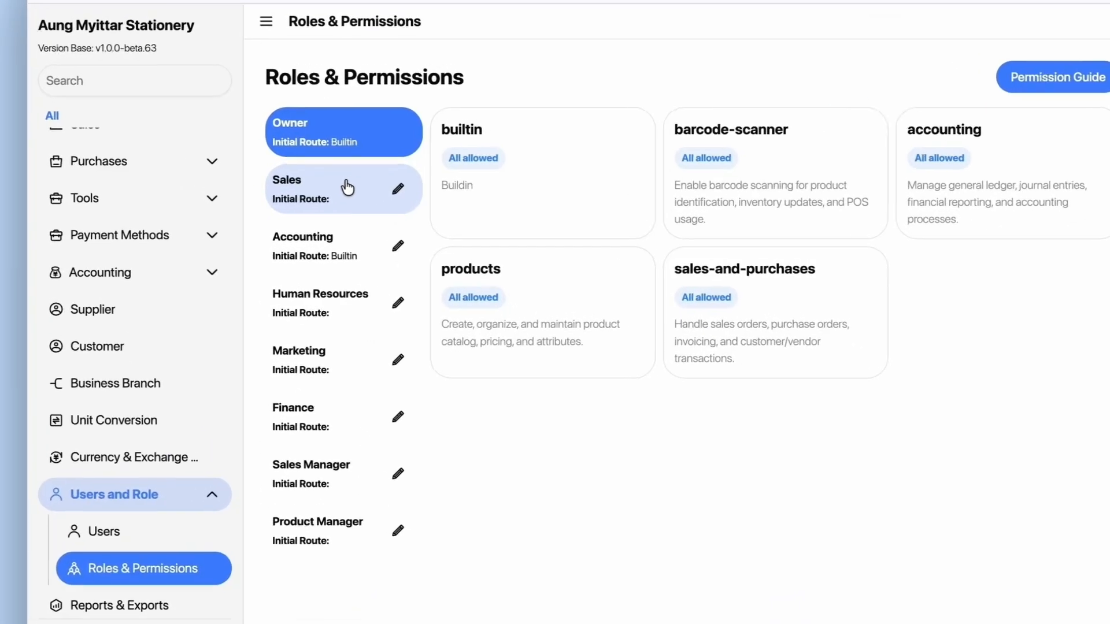
Look at the permissions assigned to the Sales, Accounting and Human Resources roles in turn
left_click(347, 187)
left_click(342, 245)
left_click(328, 303)
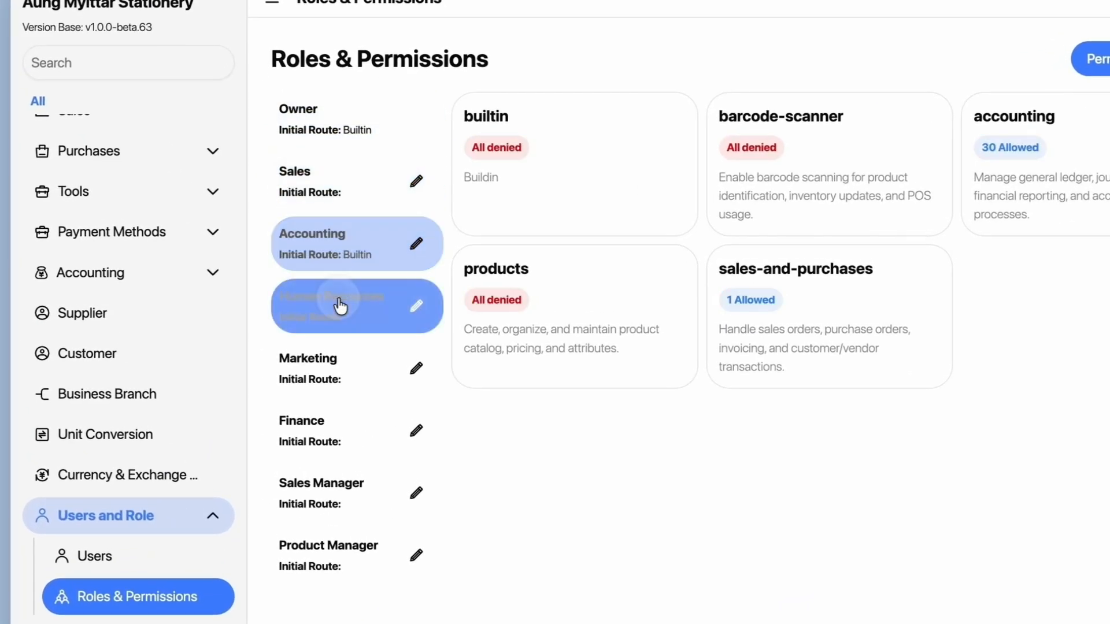
Review the full list of products permissions for the Human Resources role and close it without saving
left_click(589, 292)
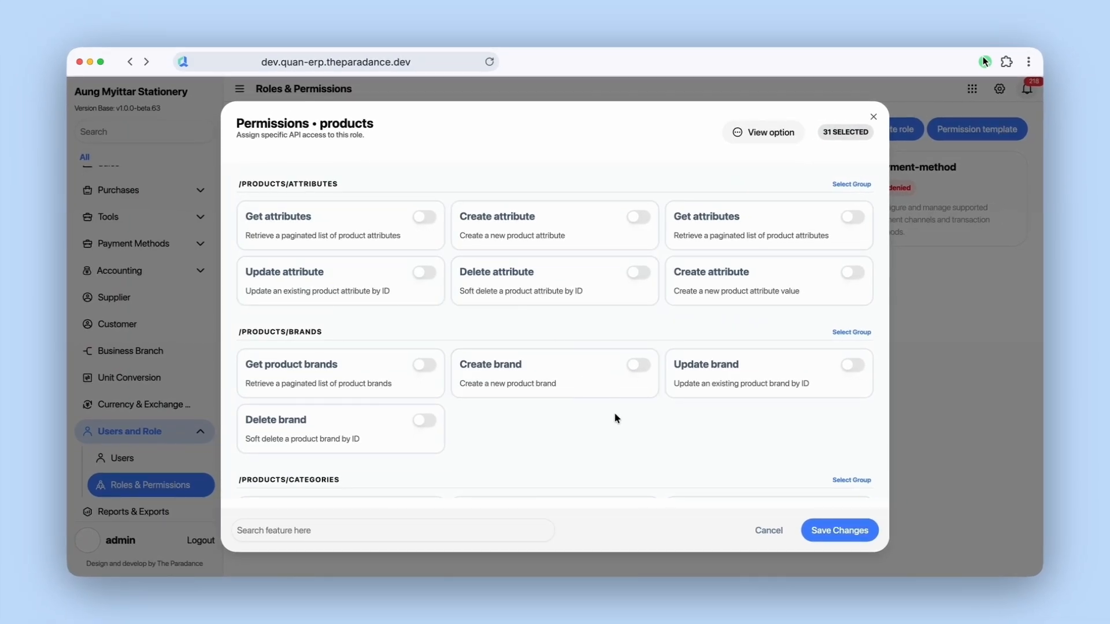
scroll(615, 416, "down", 4)
scroll(614, 411, "down", 10)
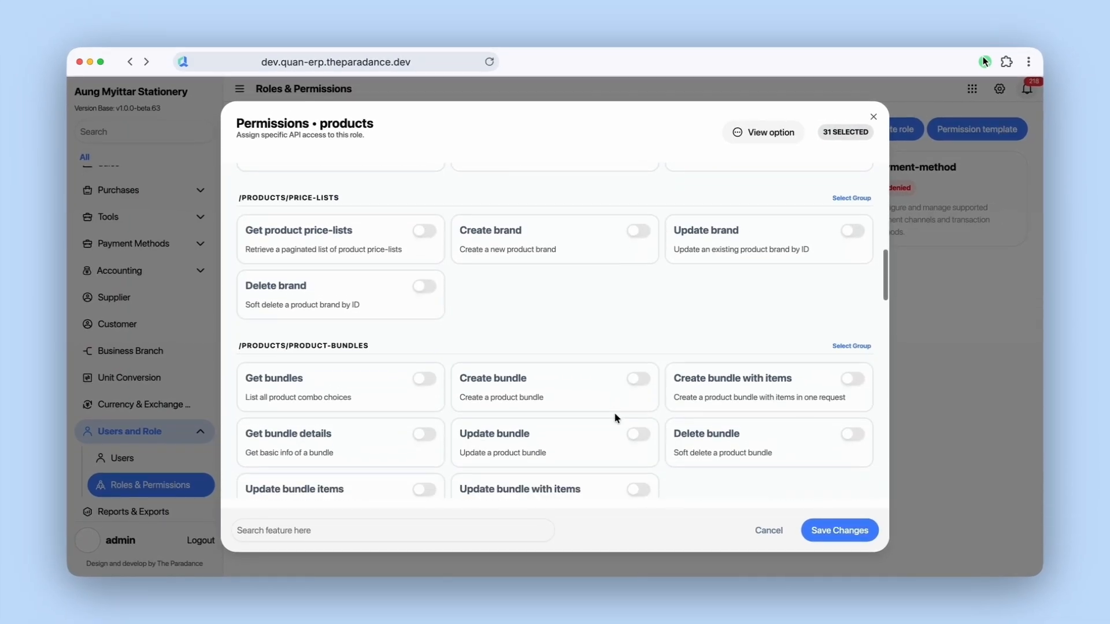
scroll(616, 419, "down", 7)
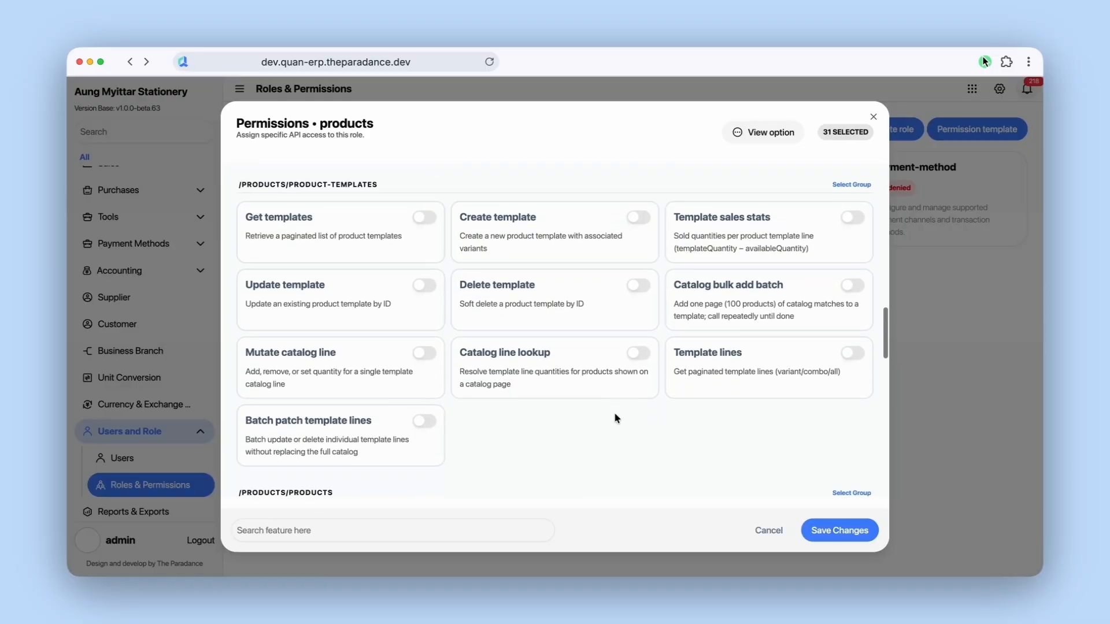
scroll(616, 418, "down", 12)
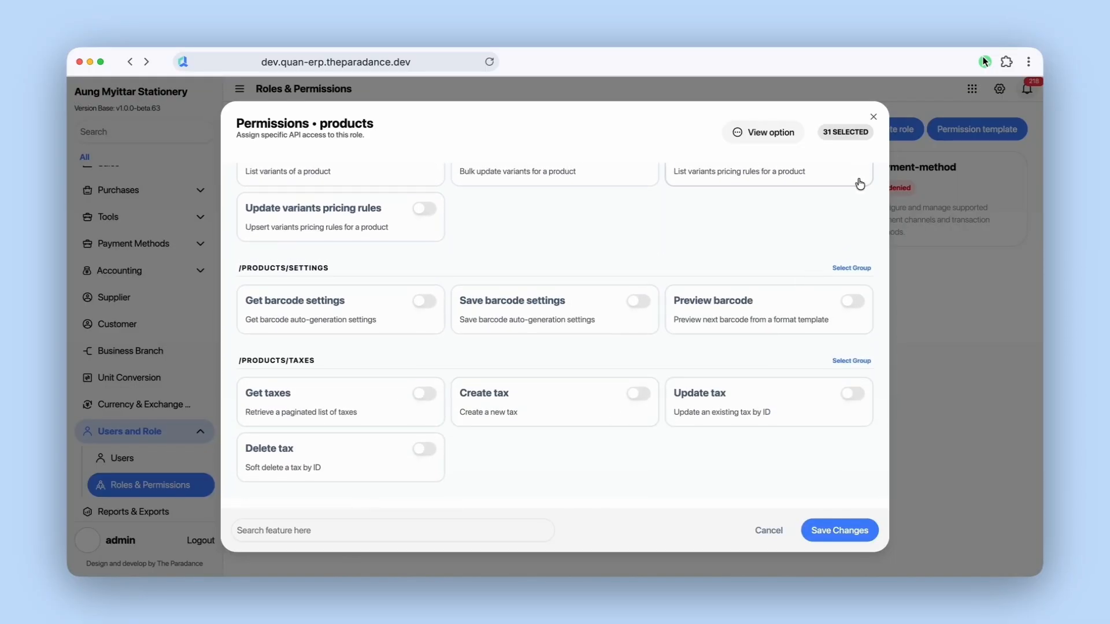
left_click(873, 116)
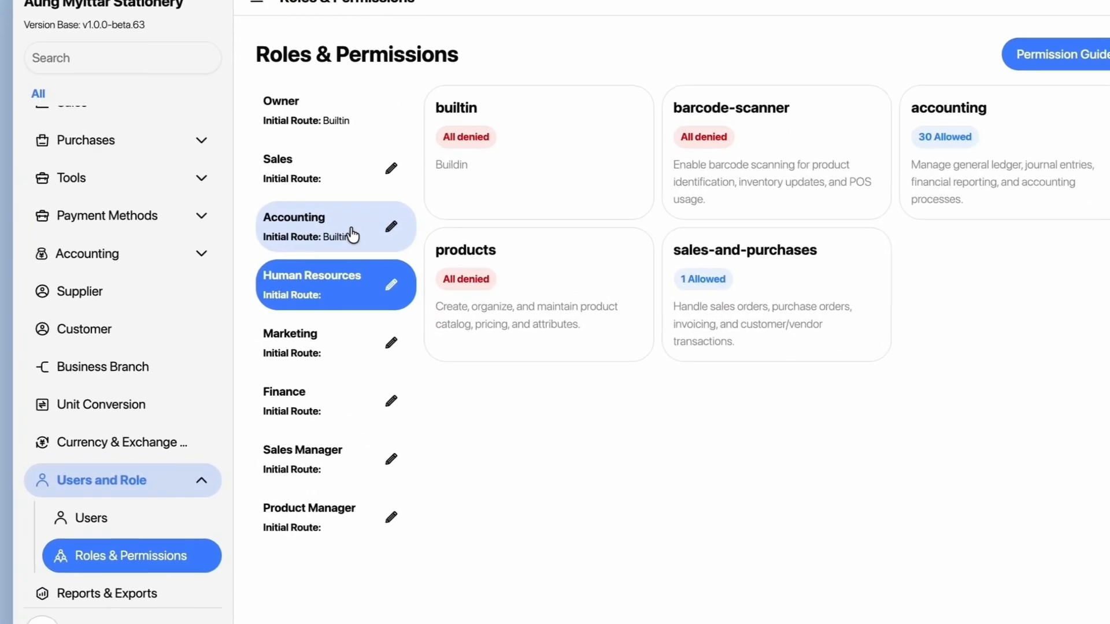
Open the accounting permissions of the Accounting role and look through the accounts, journals, reports and setting groups
left_click(353, 233)
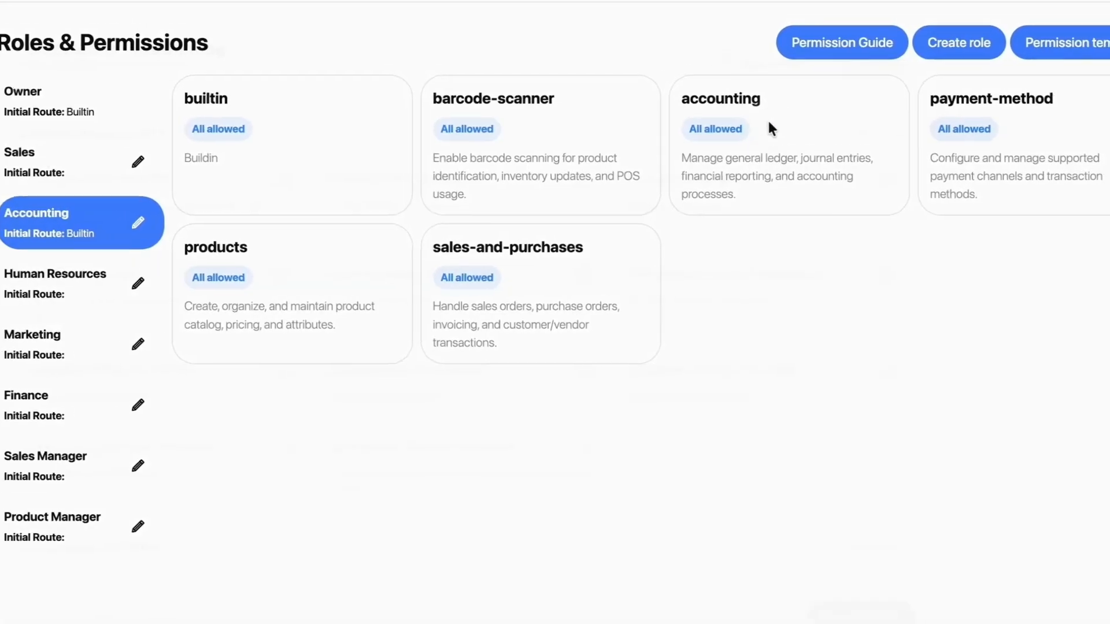
left_click(1000, 190)
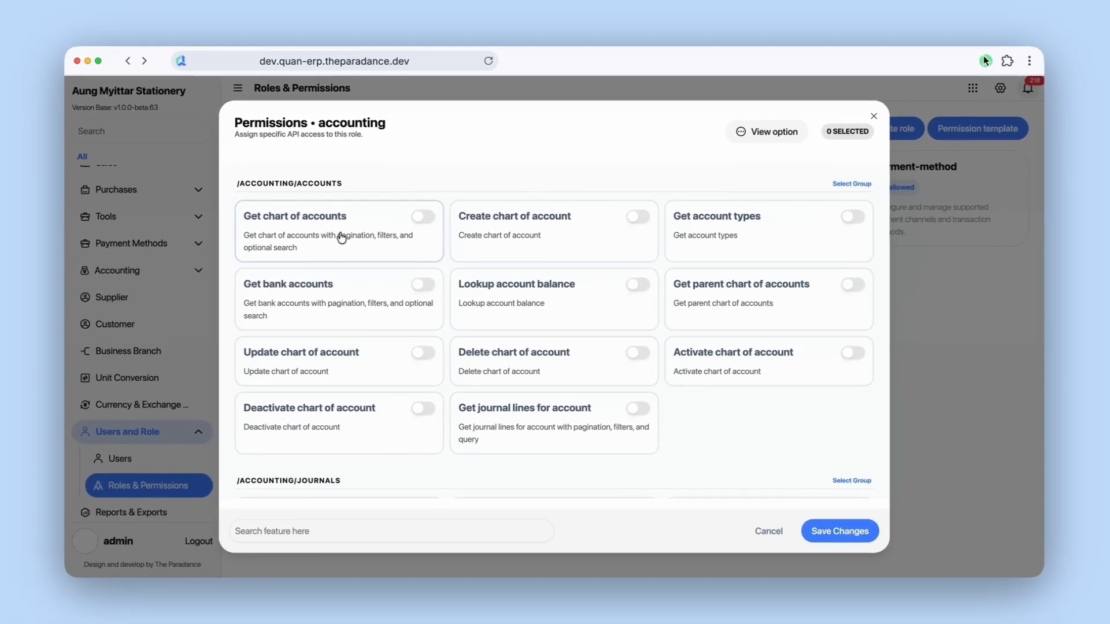
scroll(358, 397, "down", 3)
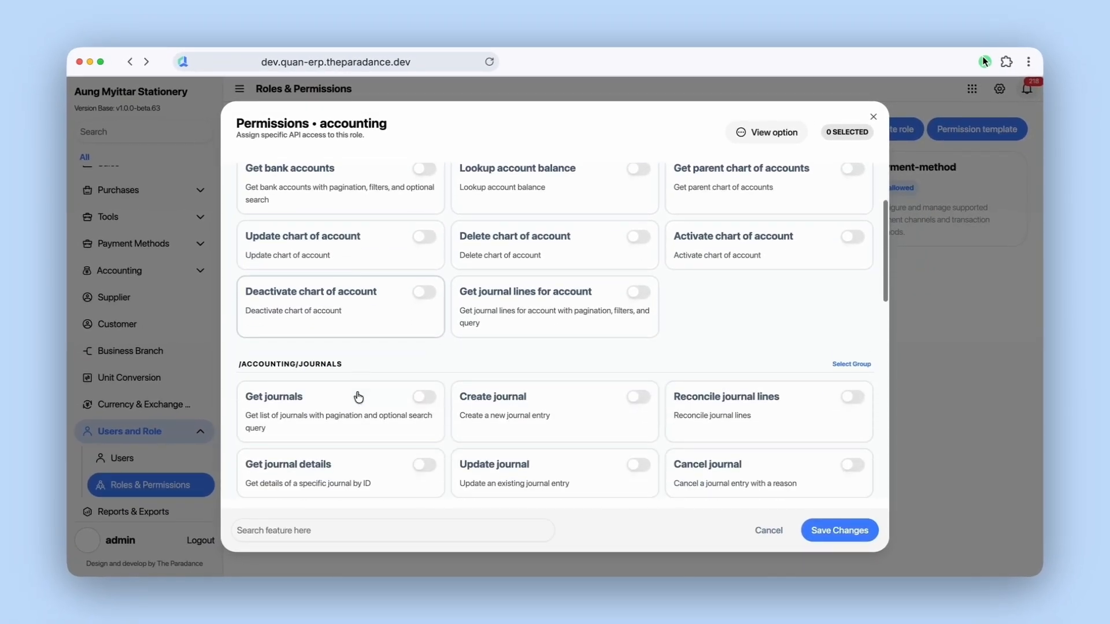
scroll(333, 389, "down", 5)
scroll(333, 354, "down", 4)
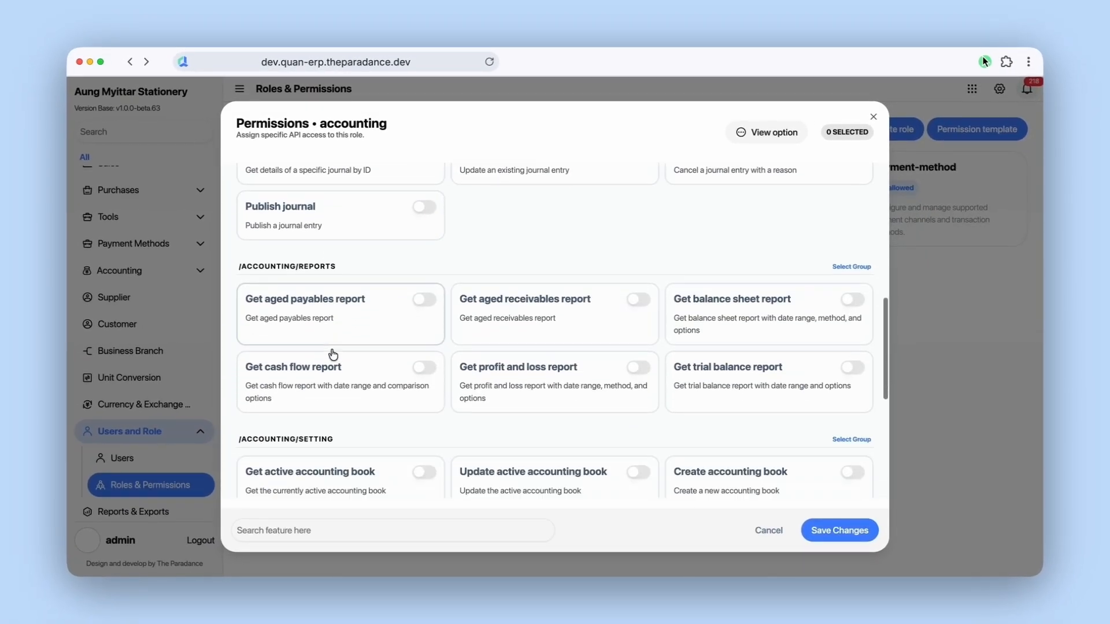
scroll(354, 346, "down", 3)
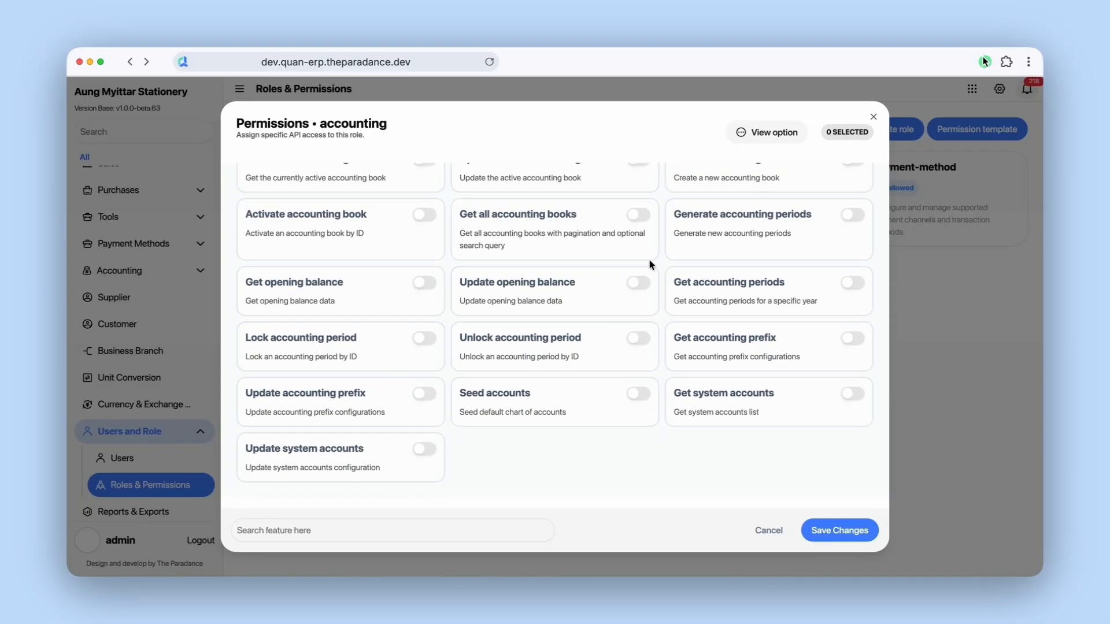
scroll(648, 260, "up", 2)
scroll(649, 263, "up", 10)
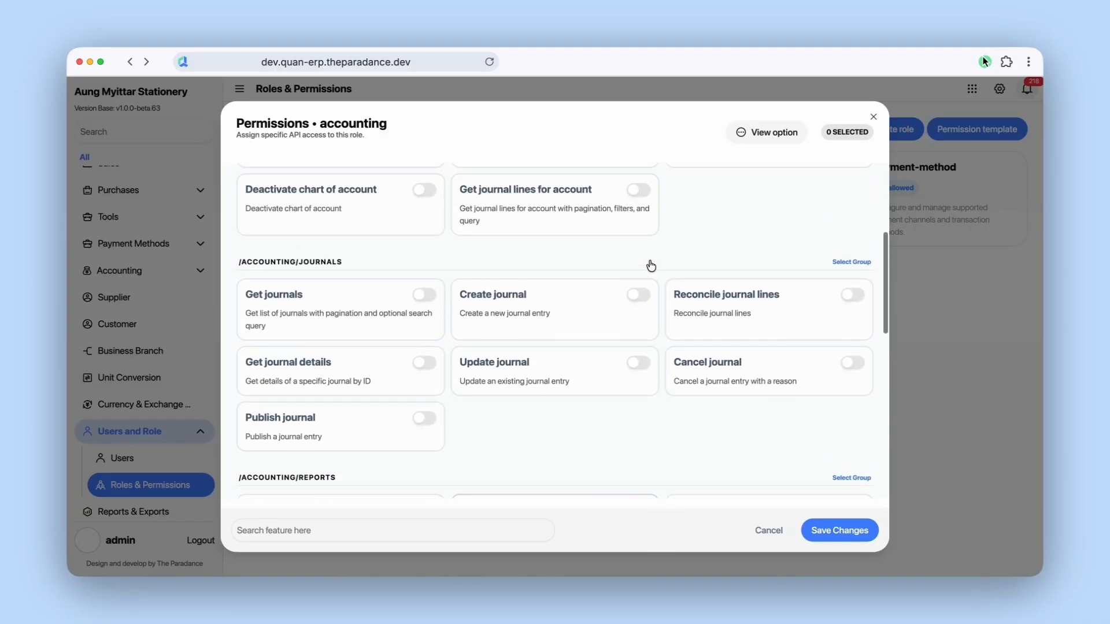
scroll(648, 264, "up", 3)
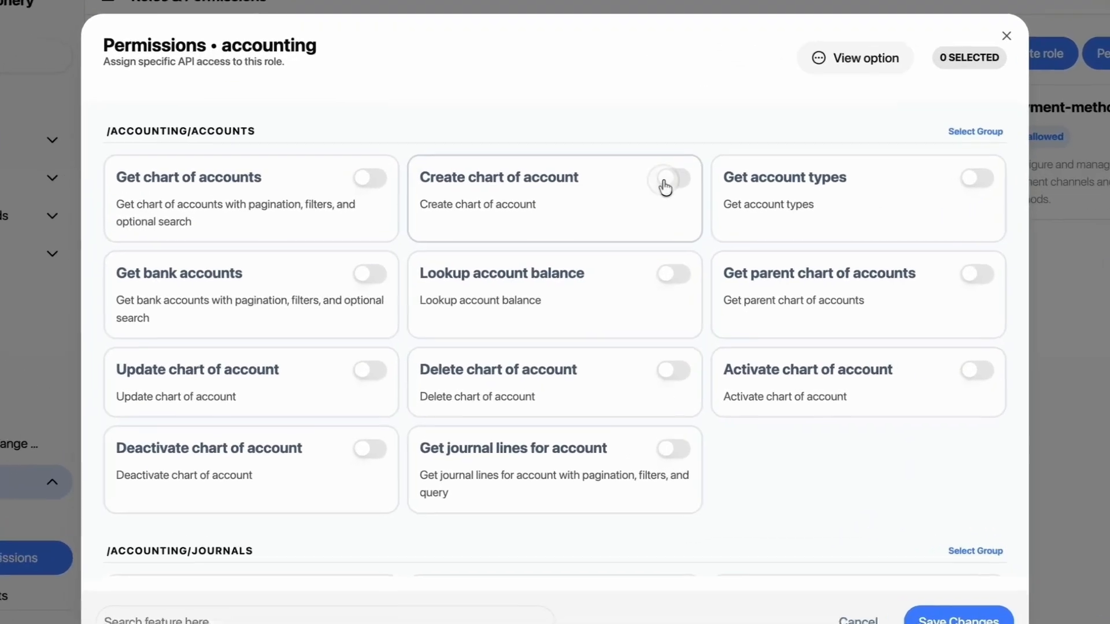
Enable Create chart of account, Get account types and all remaining permissions in the accounts group
left_click(633, 286)
left_click(1002, 170)
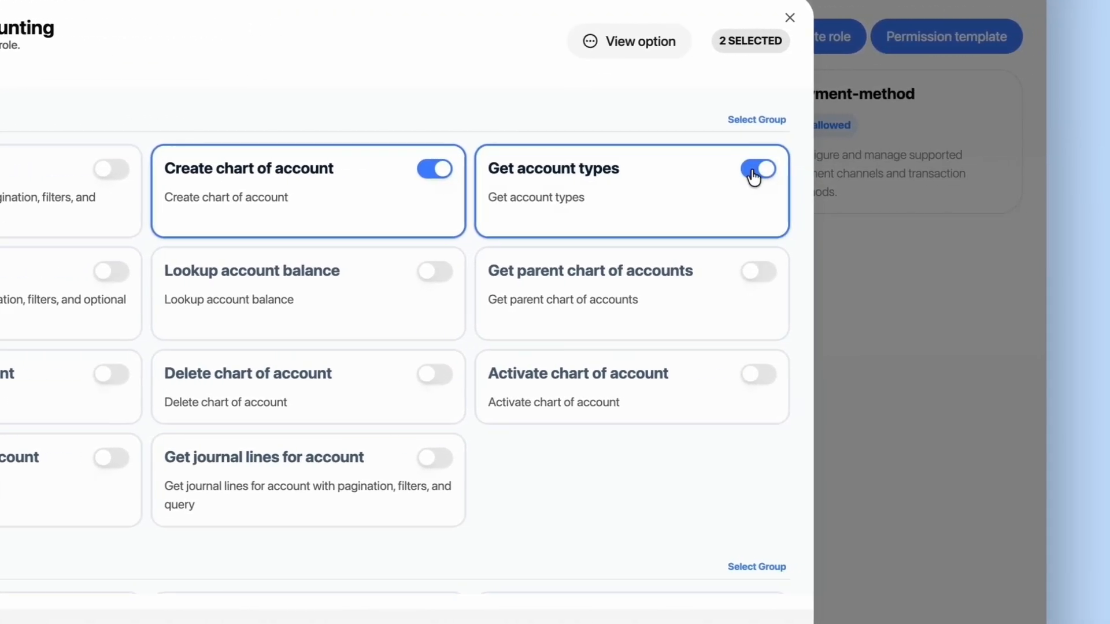
left_click(765, 116)
Enable every permission in the accounting journals and reports groups for the Accounting role
scroll(719, 382, "down", 3)
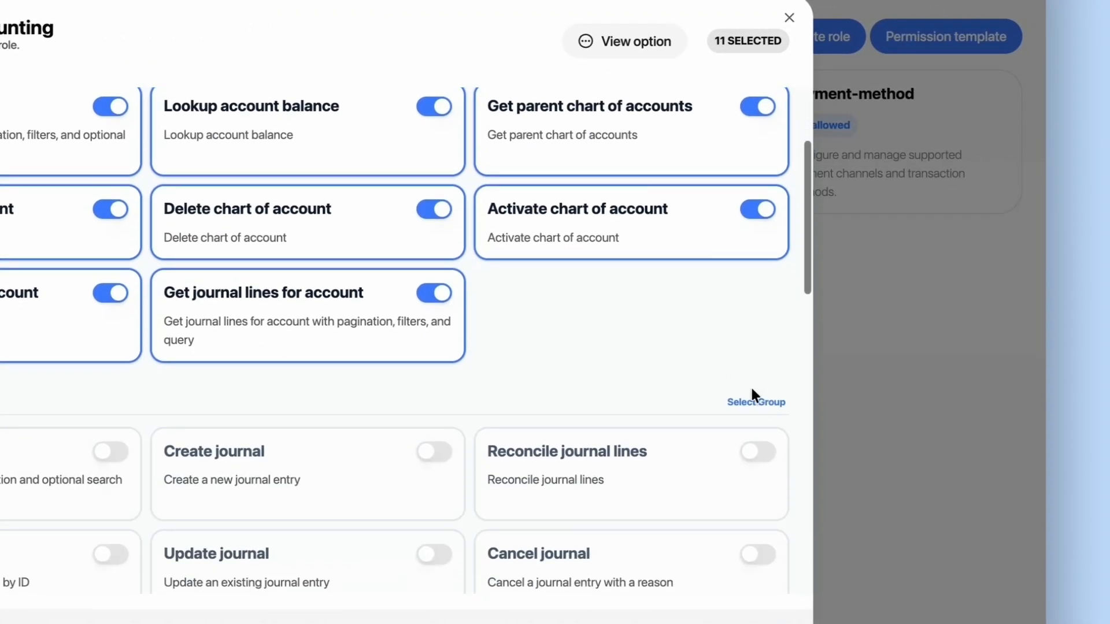
left_click(760, 405)
scroll(759, 403, "down", 3)
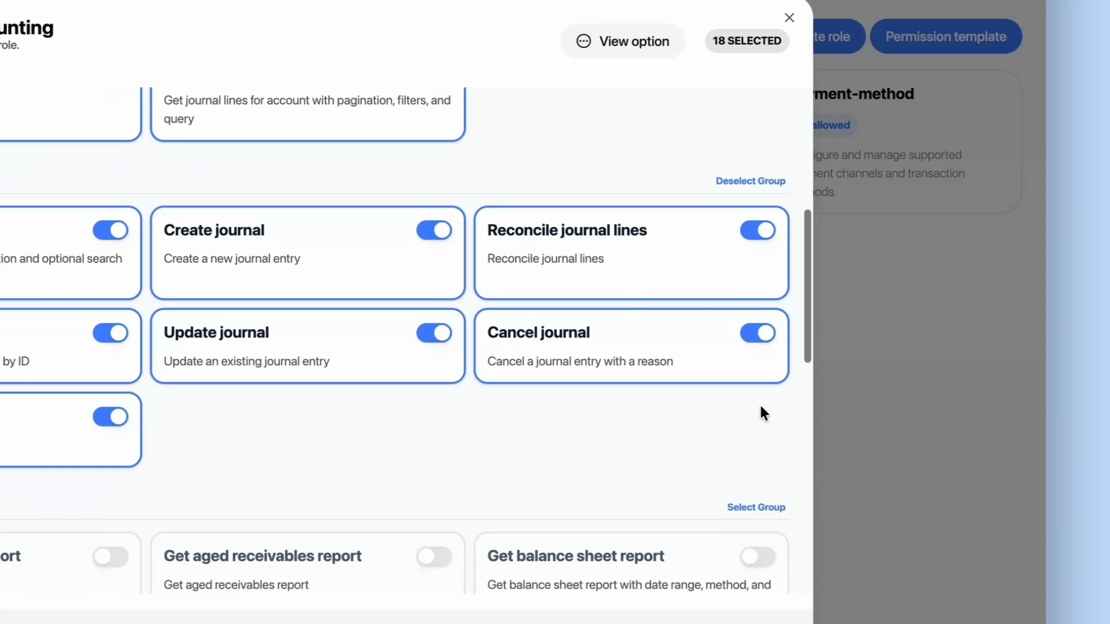
left_click(762, 507)
scroll(762, 507, "down", 3)
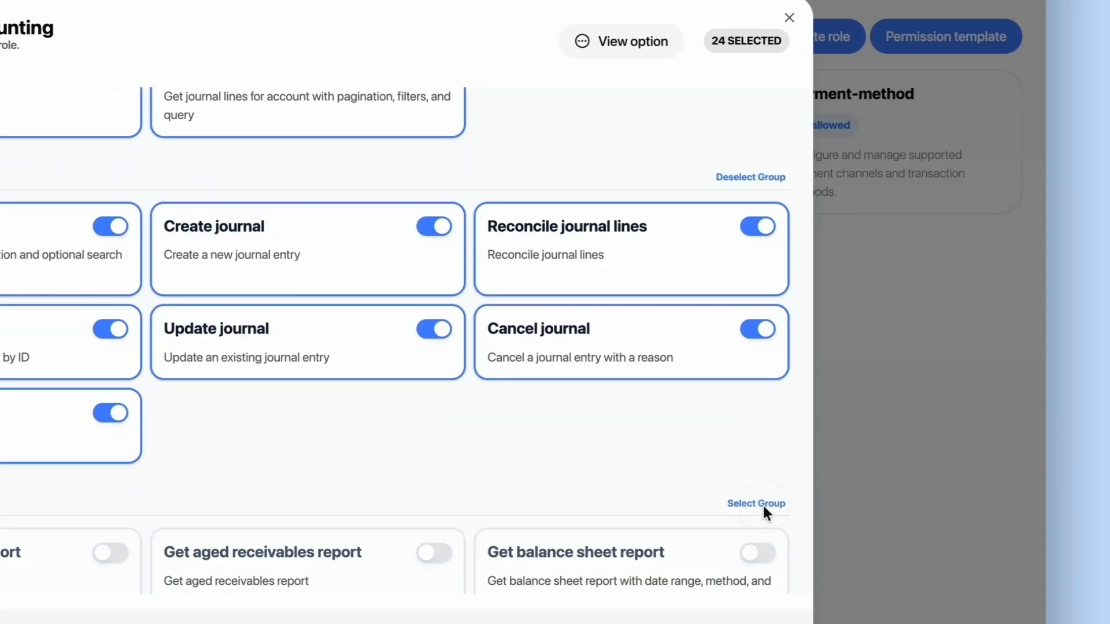
left_click(764, 300)
Enable every permission in the accounting setting group and save the Accounting role's changes
scroll(745, 451, "down", 3)
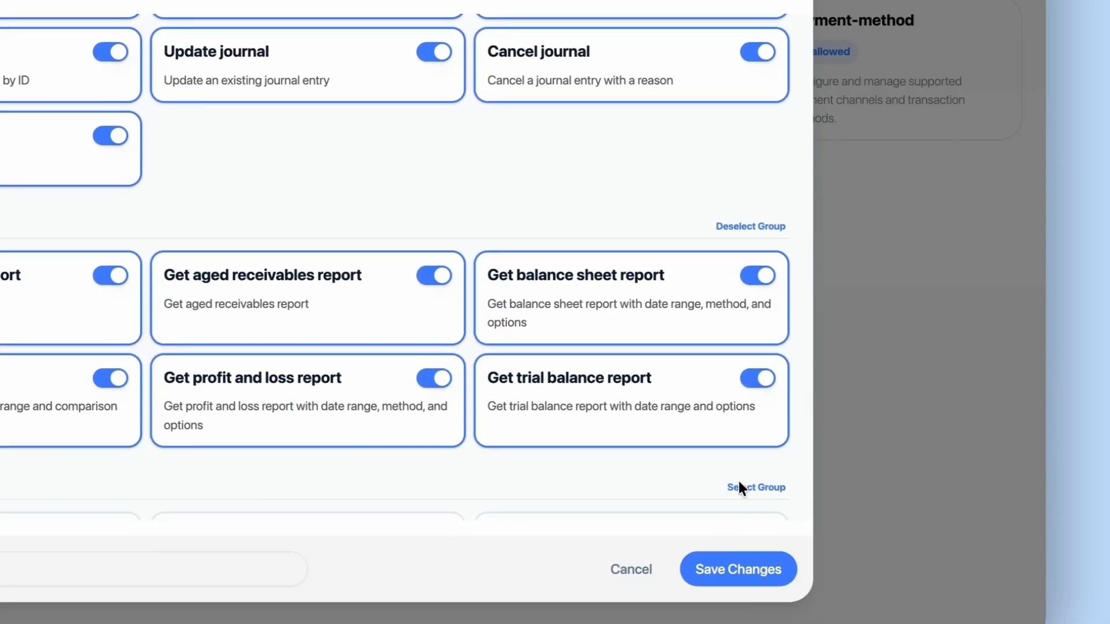
scroll(740, 459, "down", 2)
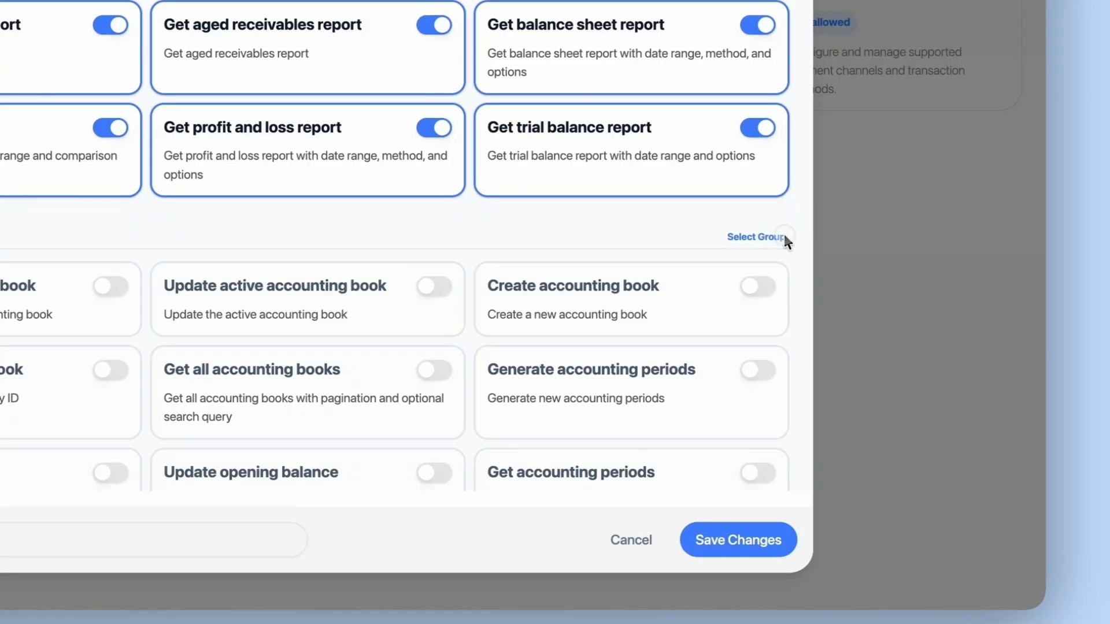
left_click(781, 239)
scroll(726, 414, "down", 5)
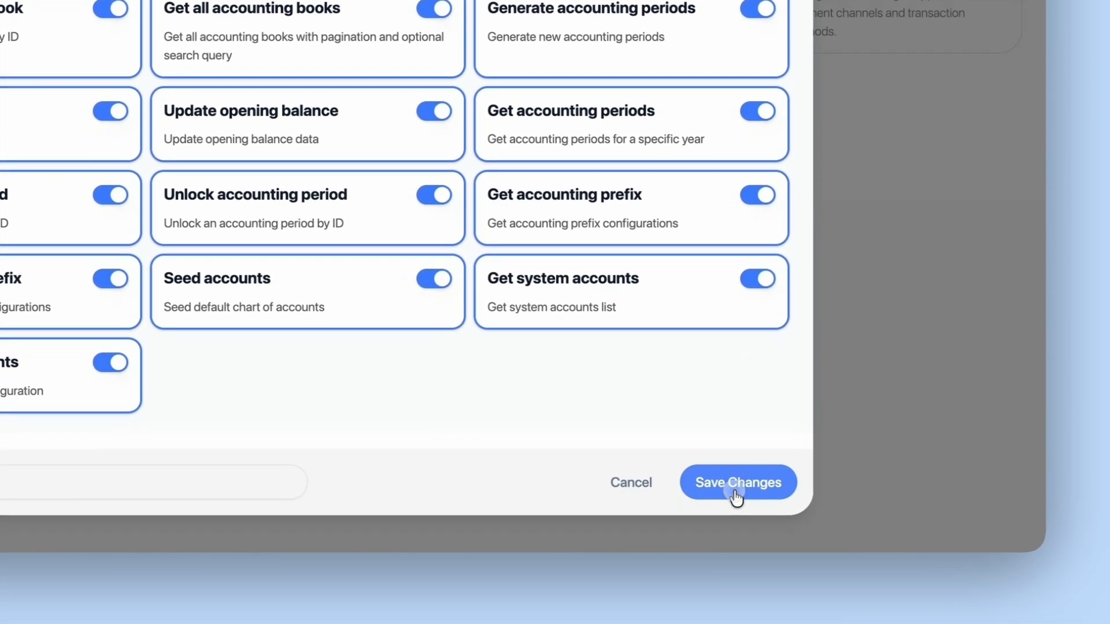
left_click(738, 535)
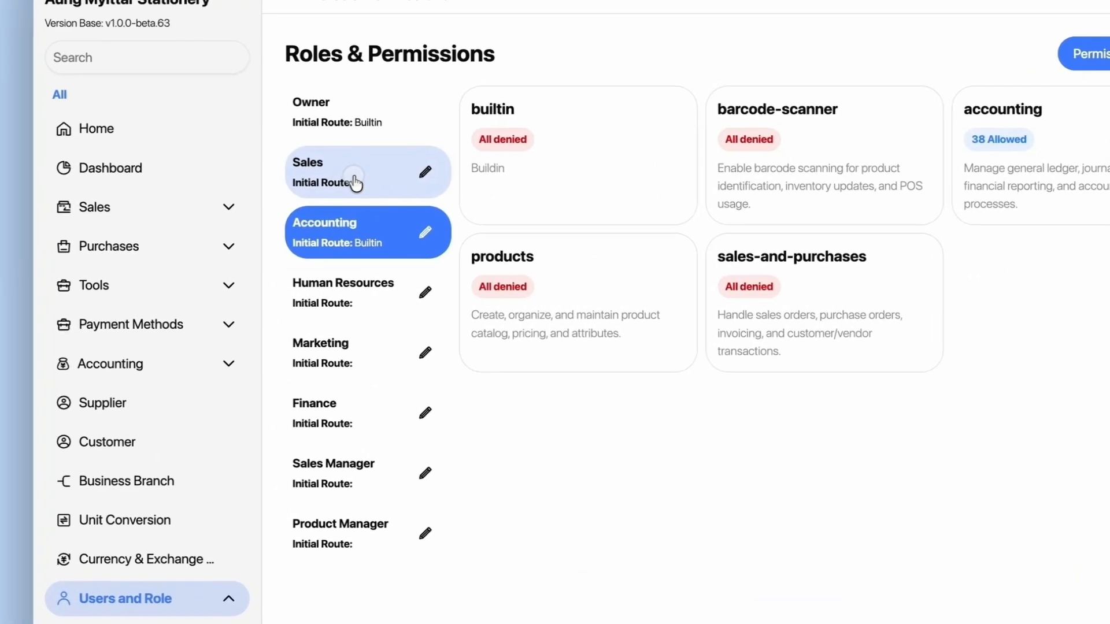
Open the sales-and-purchases permissions of the Sales role and look through the groups down to invoices
left_click(355, 182)
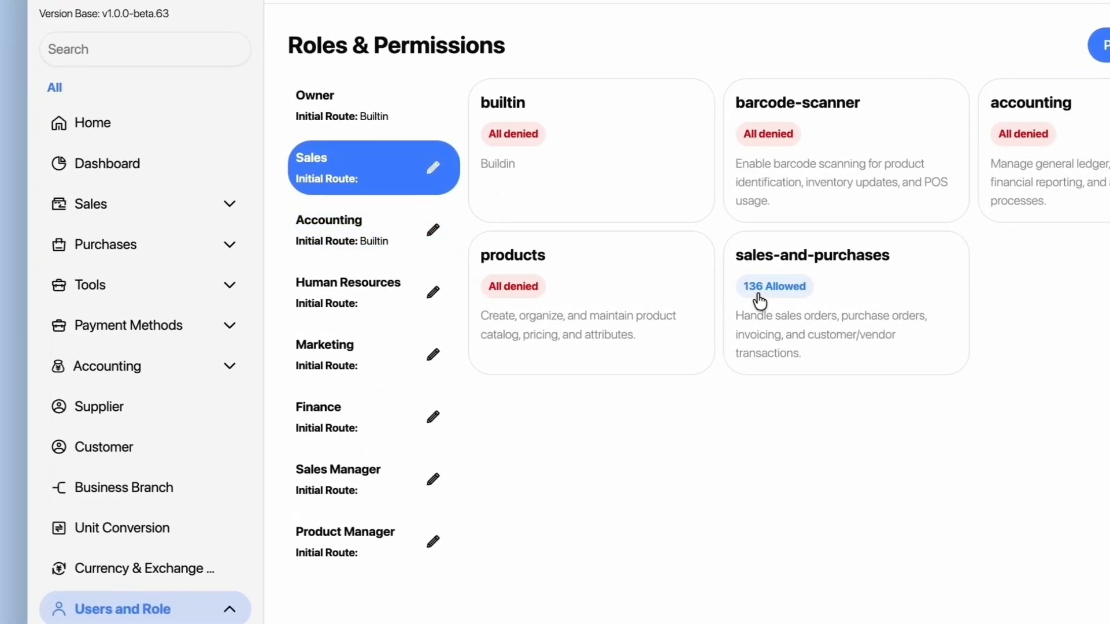
left_click(826, 294)
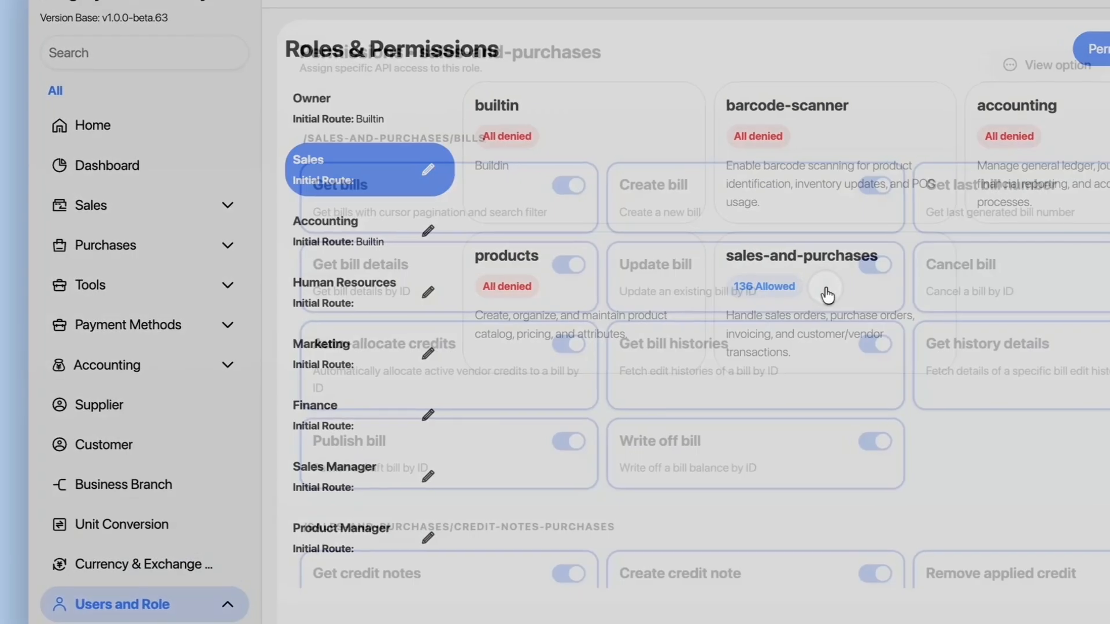
scroll(629, 295, "down", 15)
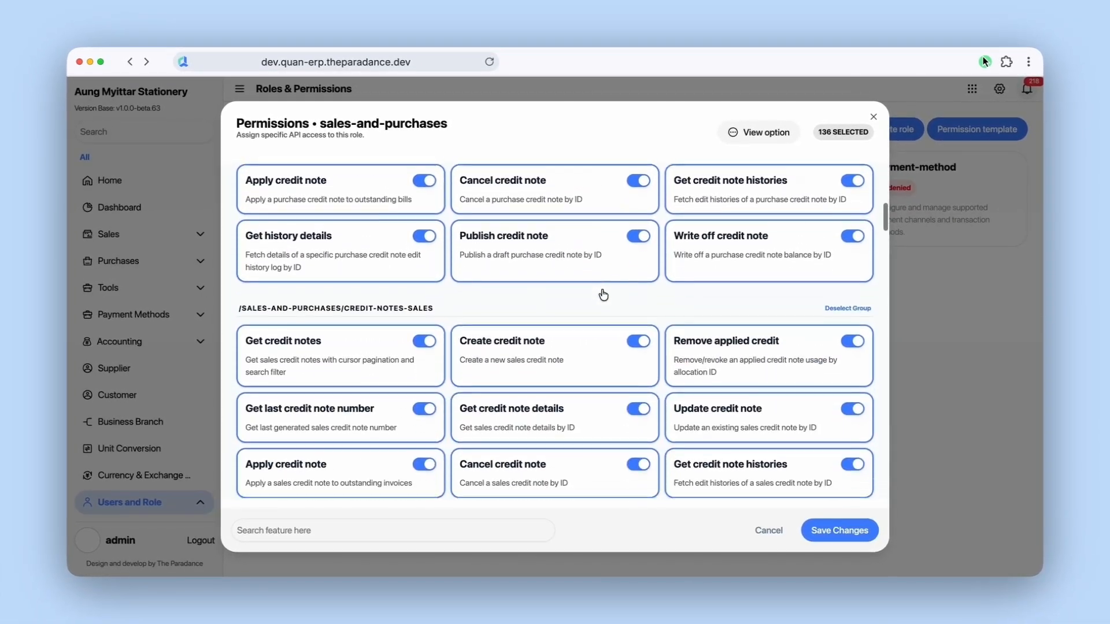
scroll(601, 289, "down", 10)
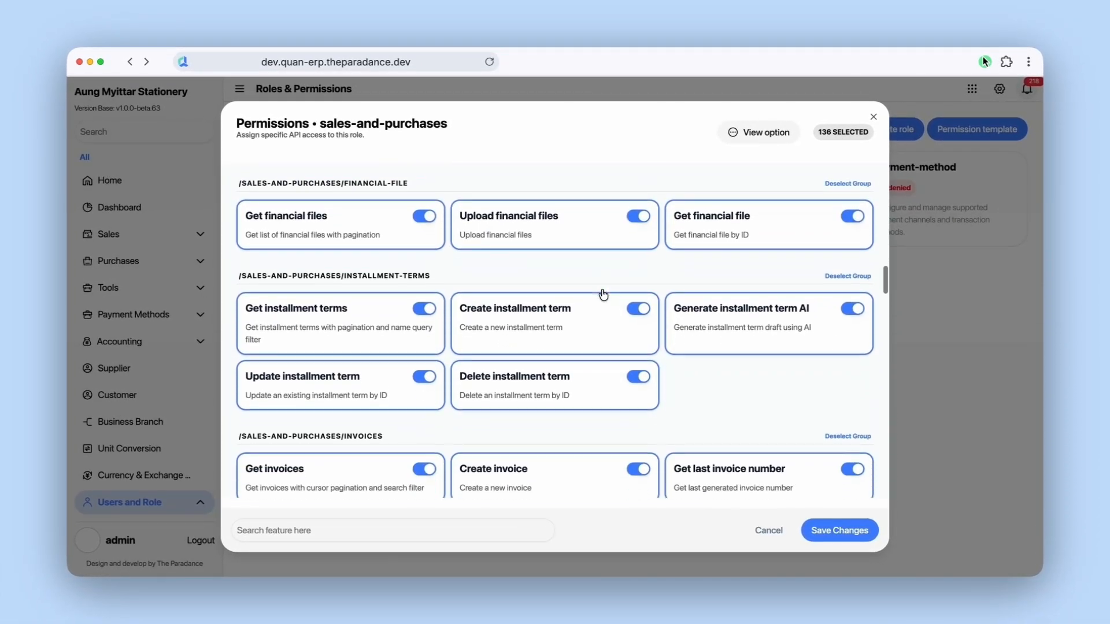
scroll(601, 292, "down", 3)
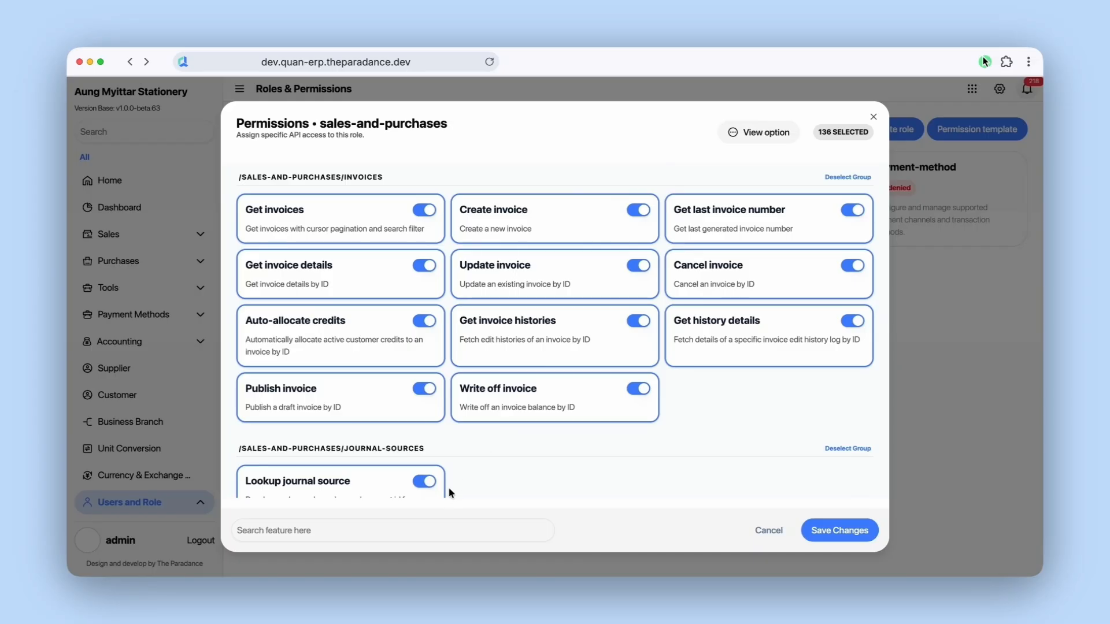
Filter the permissions by "update", disable Update invoice and Update payment term, and save the Sales role's changes
left_click(403, 531)
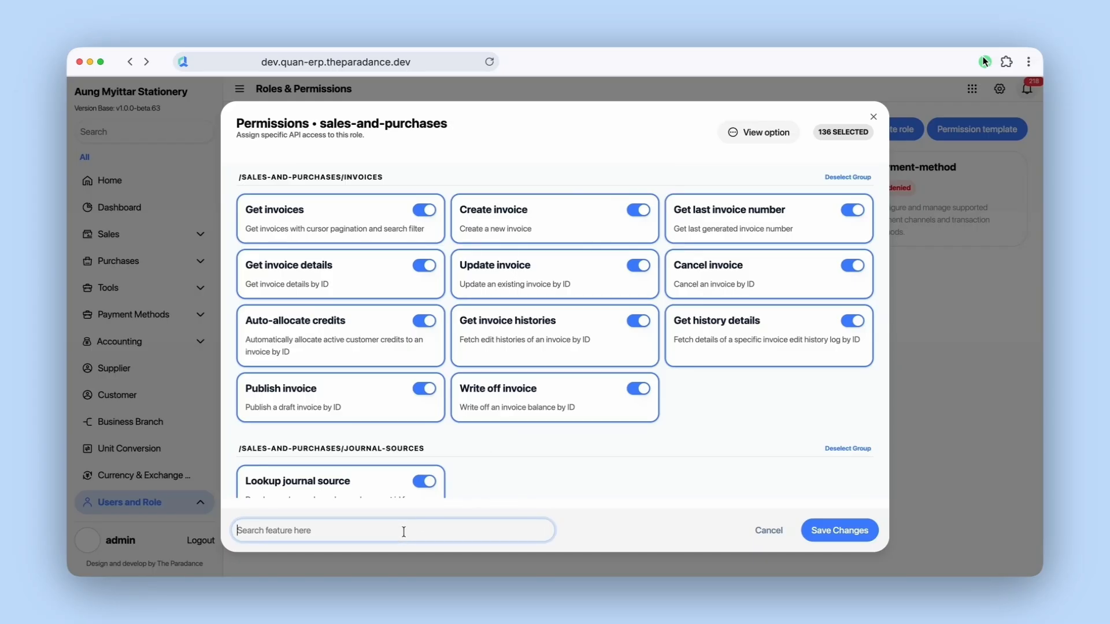
type("update")
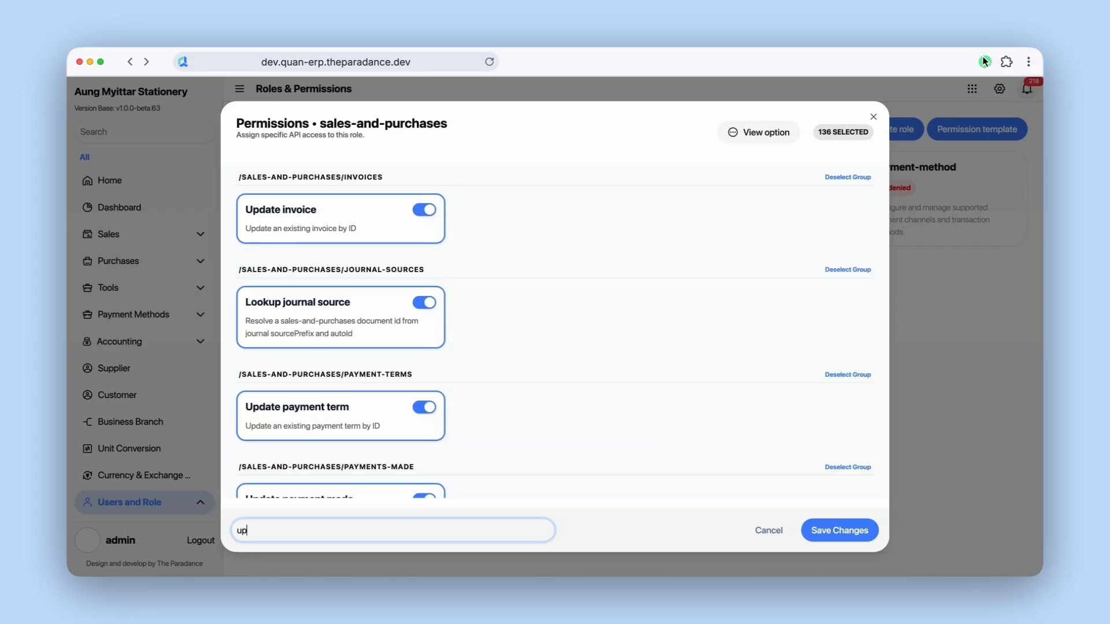
left_click(423, 212)
left_click(424, 303)
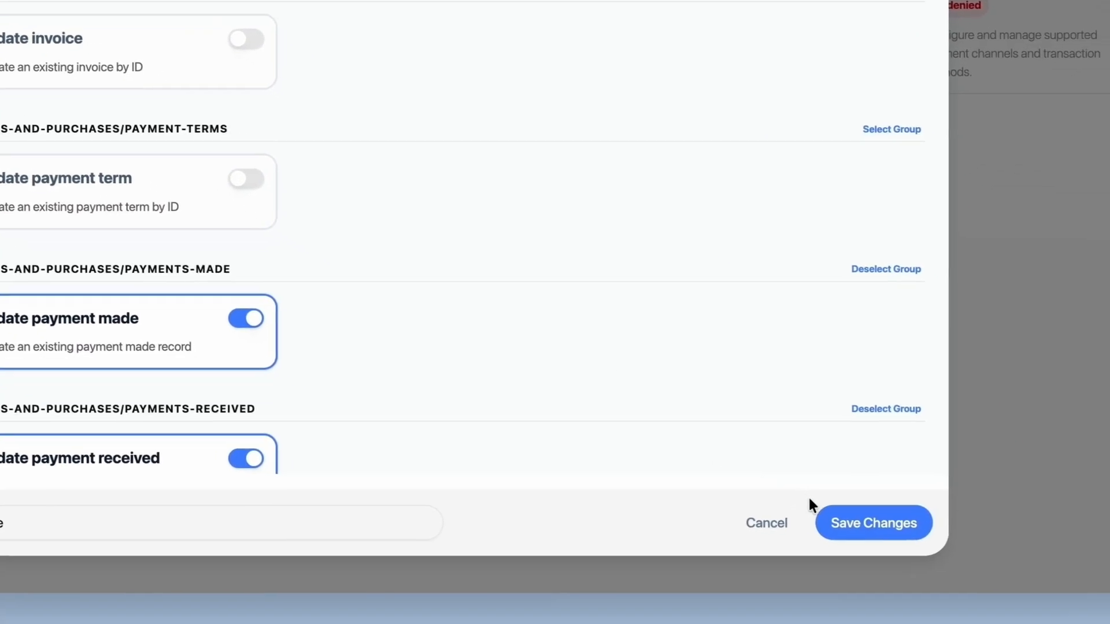
left_click(867, 523)
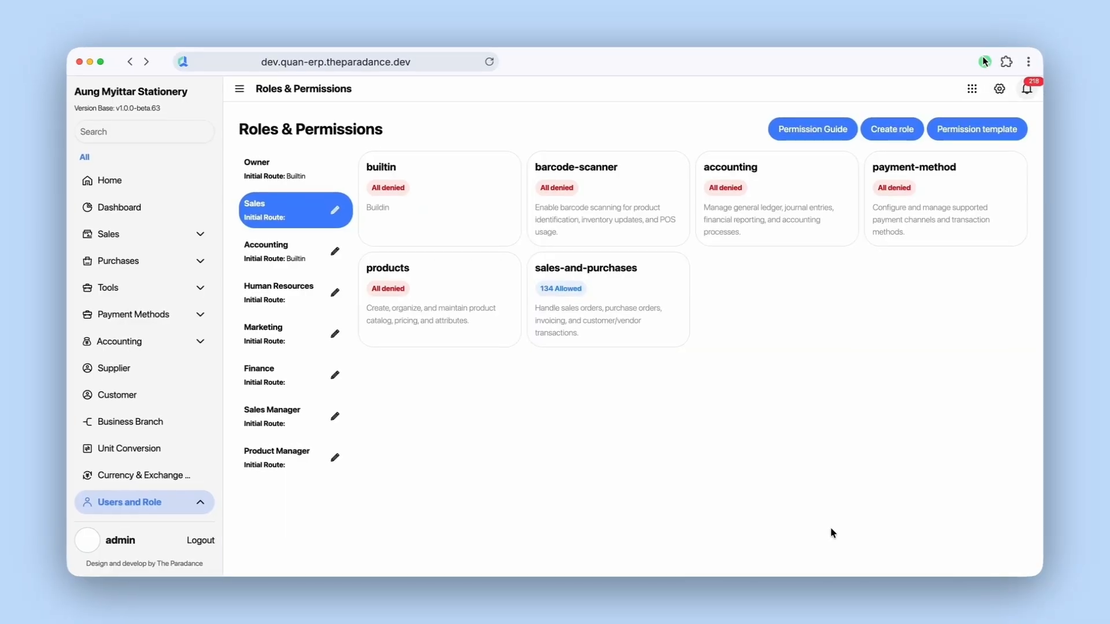
Open the Permission Guide and set the role being viewed to Sales
left_click(797, 136)
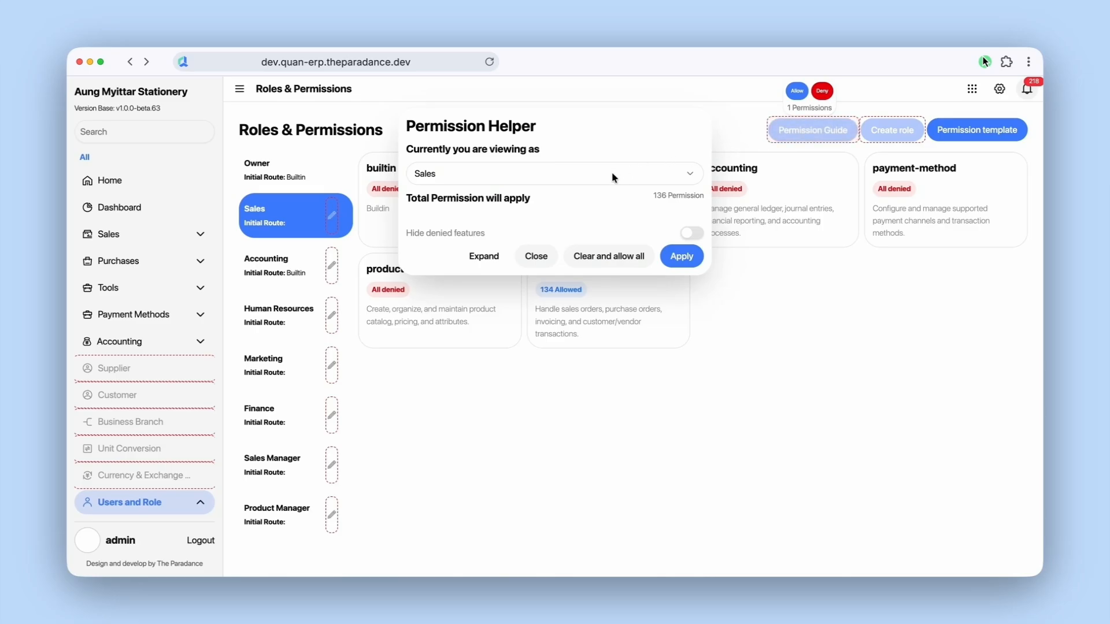
left_click(488, 184)
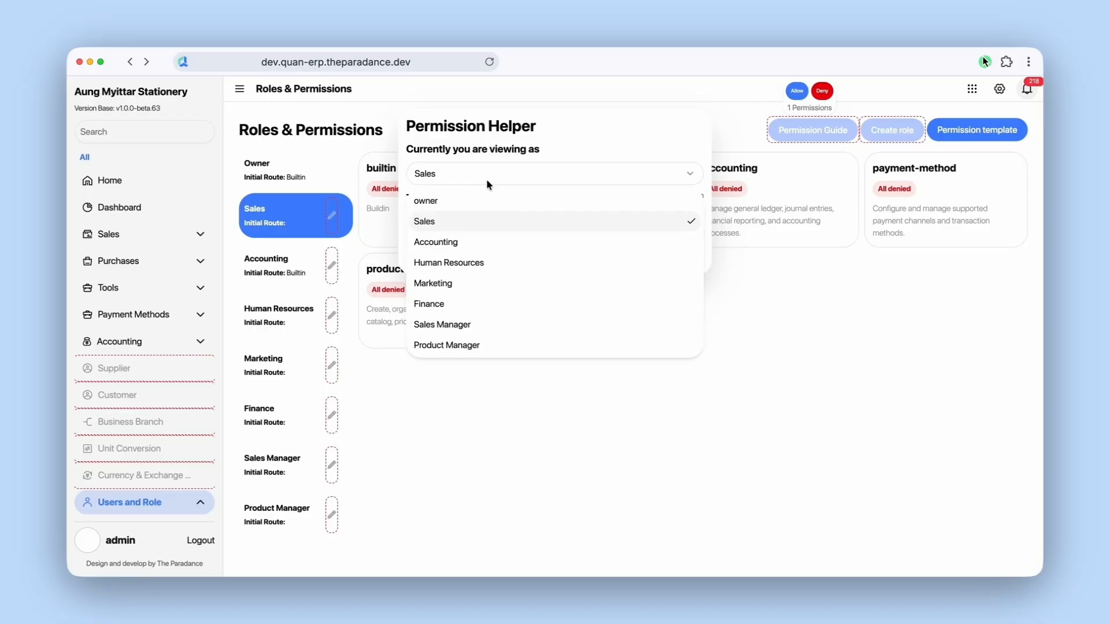
left_click(444, 223)
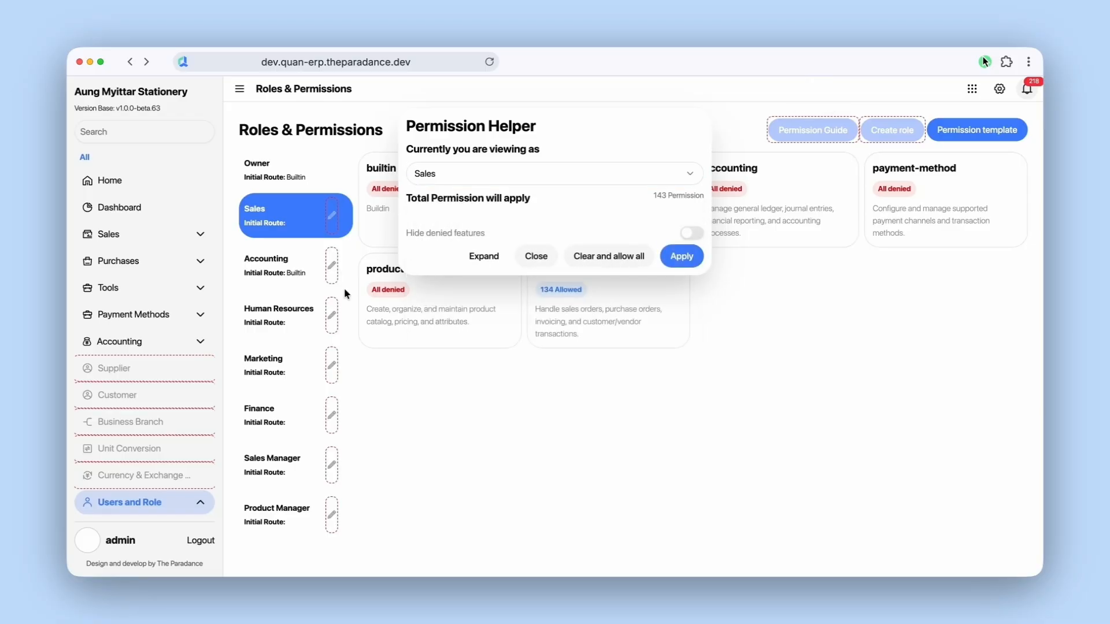
Allow the Business Branch feature for the Sales role and apply the permission change
mouse_move(166, 429)
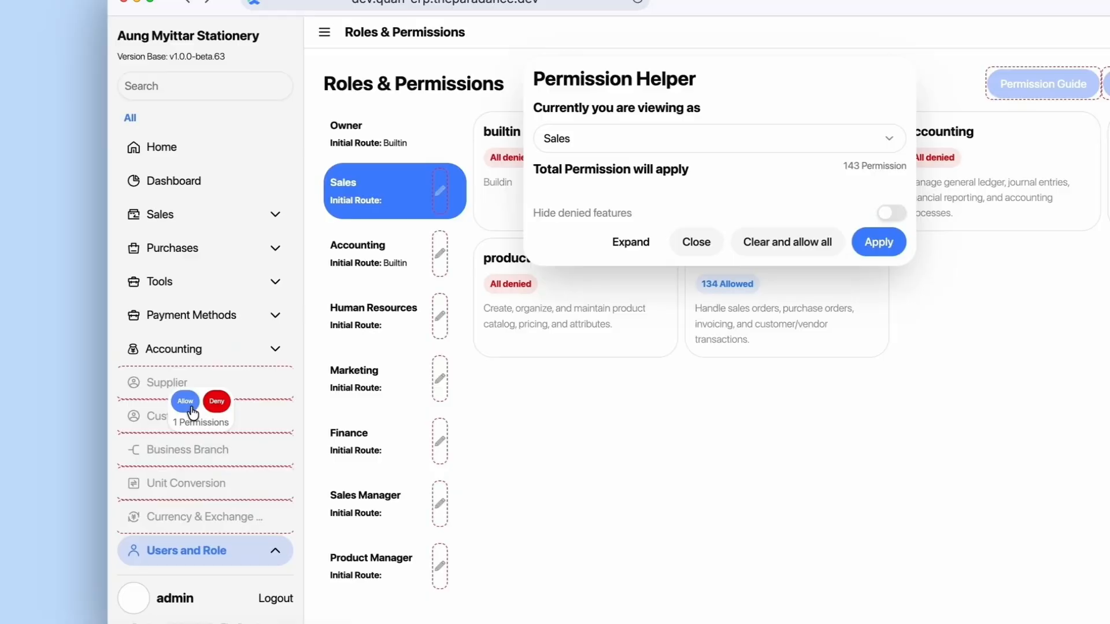
left_click(131, 387)
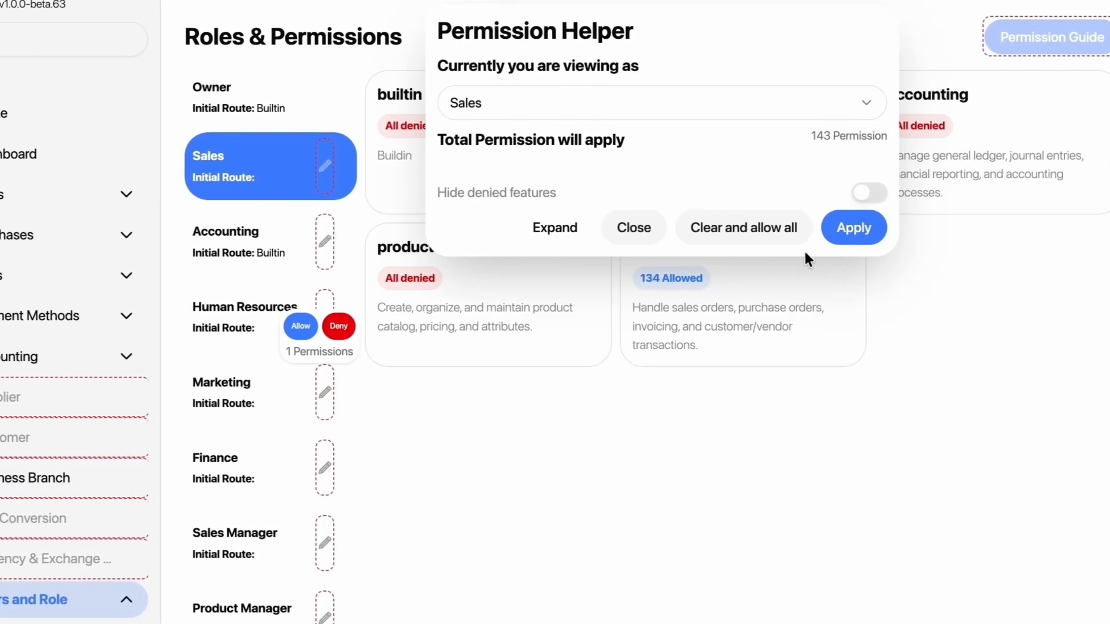
left_click(1073, 227)
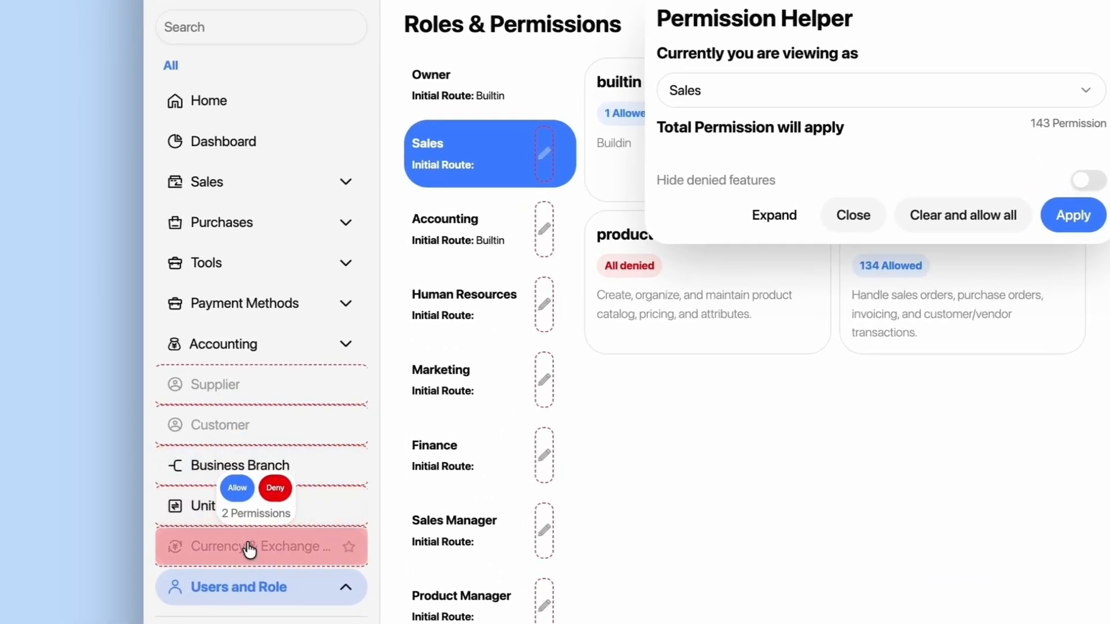
Allow Unit Conversion and Currency & Exchange for the Sales role, apply the permissions, and close the Permission Helper
left_click(238, 496)
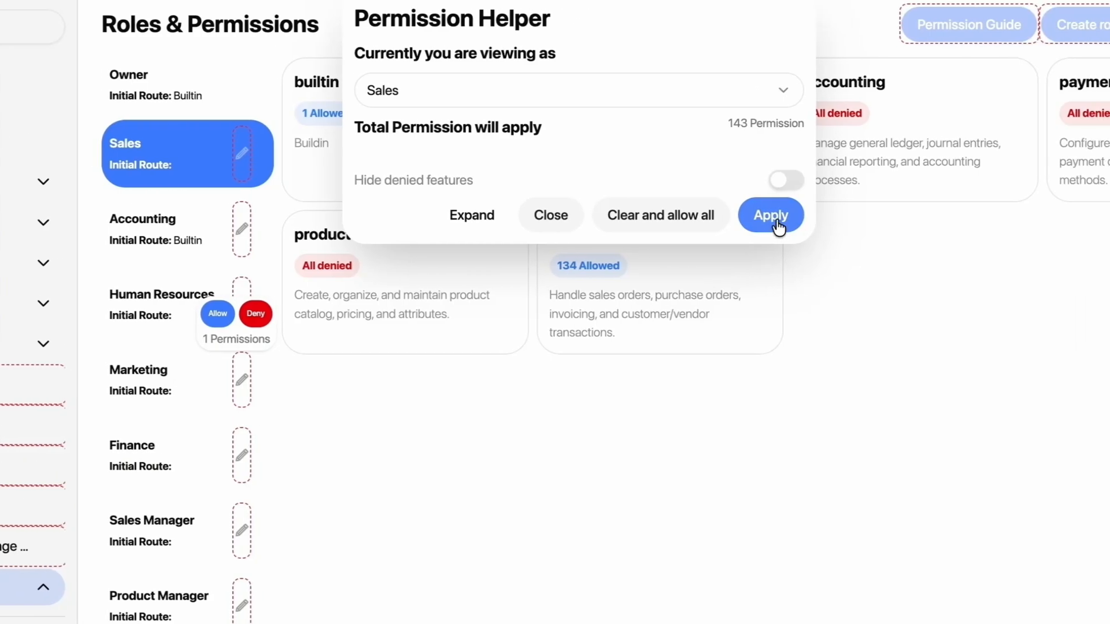
left_click(777, 227)
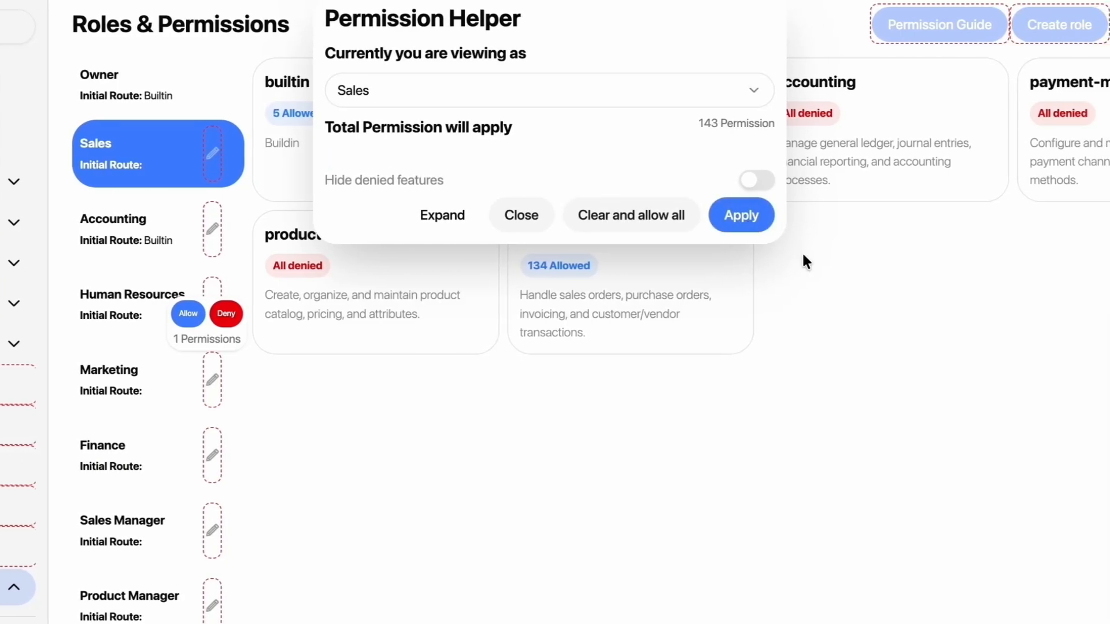
left_click(523, 225)
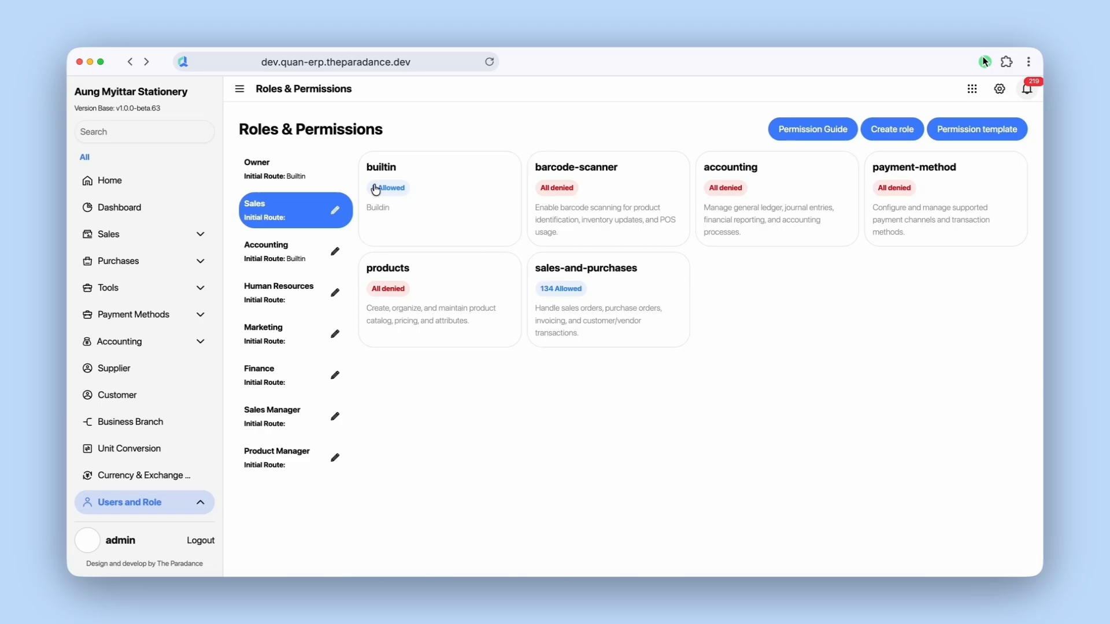
Select the Owner role, open the Permission Guide, and set the role being viewed to Accounting
left_click(332, 172)
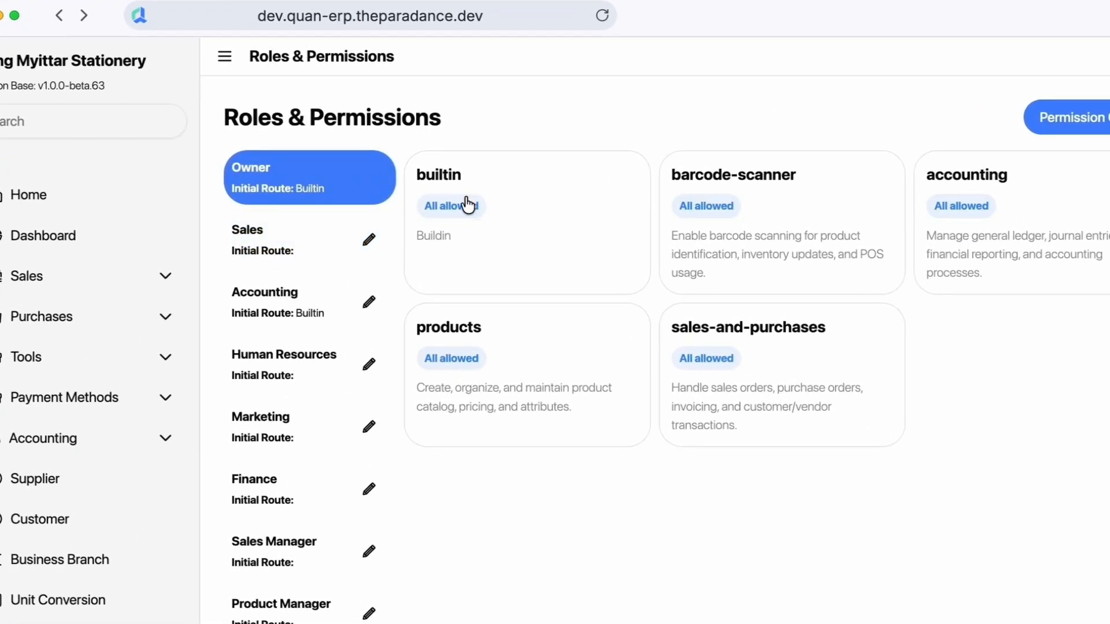
left_click(801, 132)
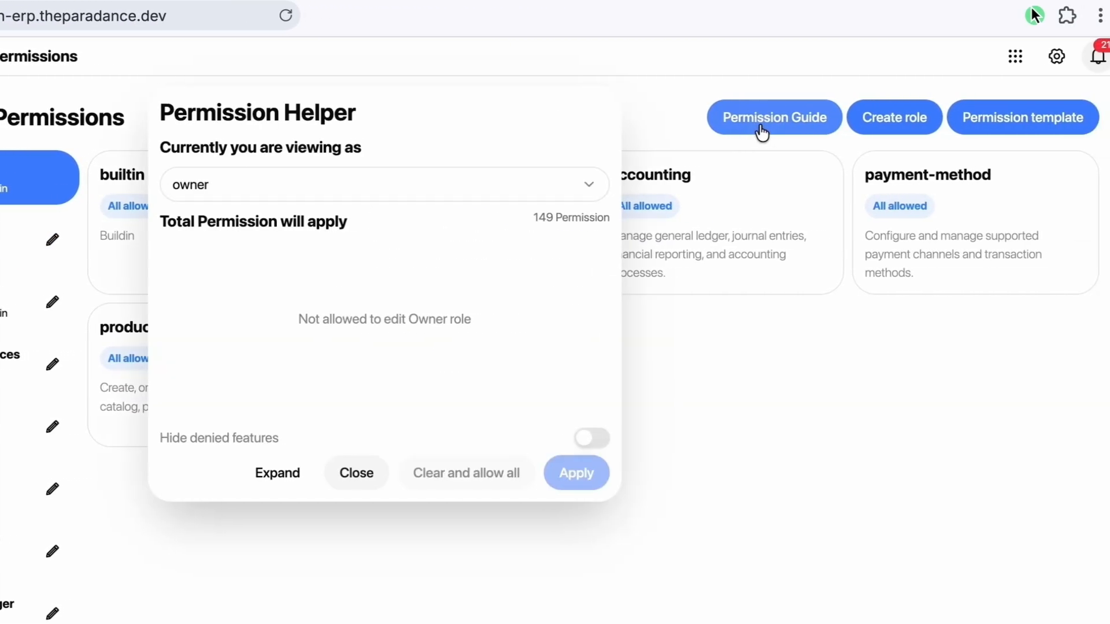
left_click(569, 194)
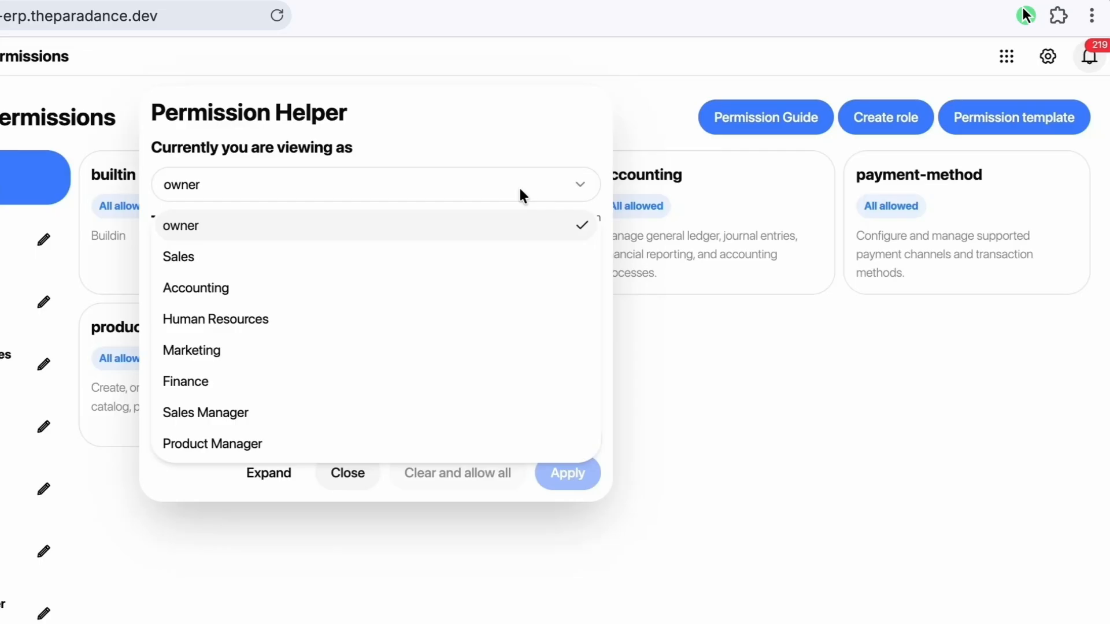
left_click(479, 219)
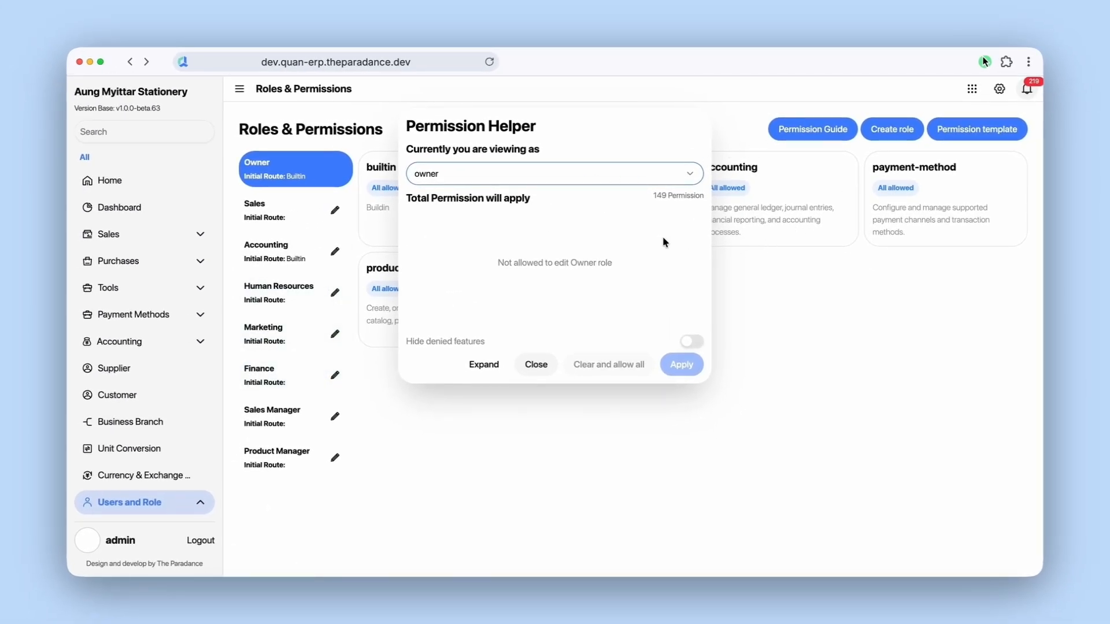
left_click(602, 173)
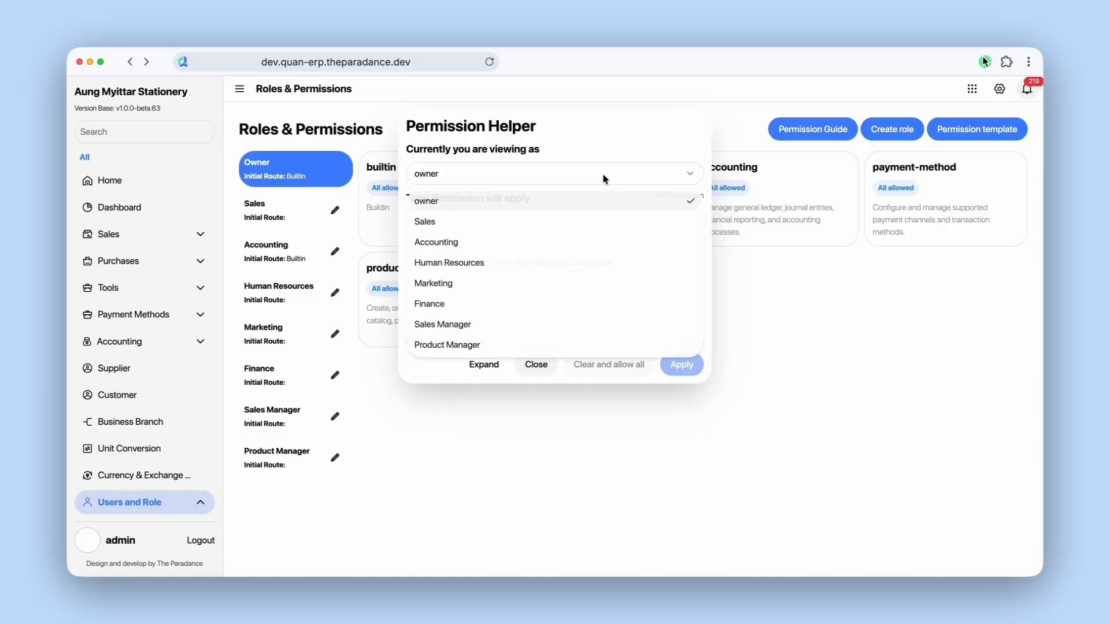
left_click(571, 252)
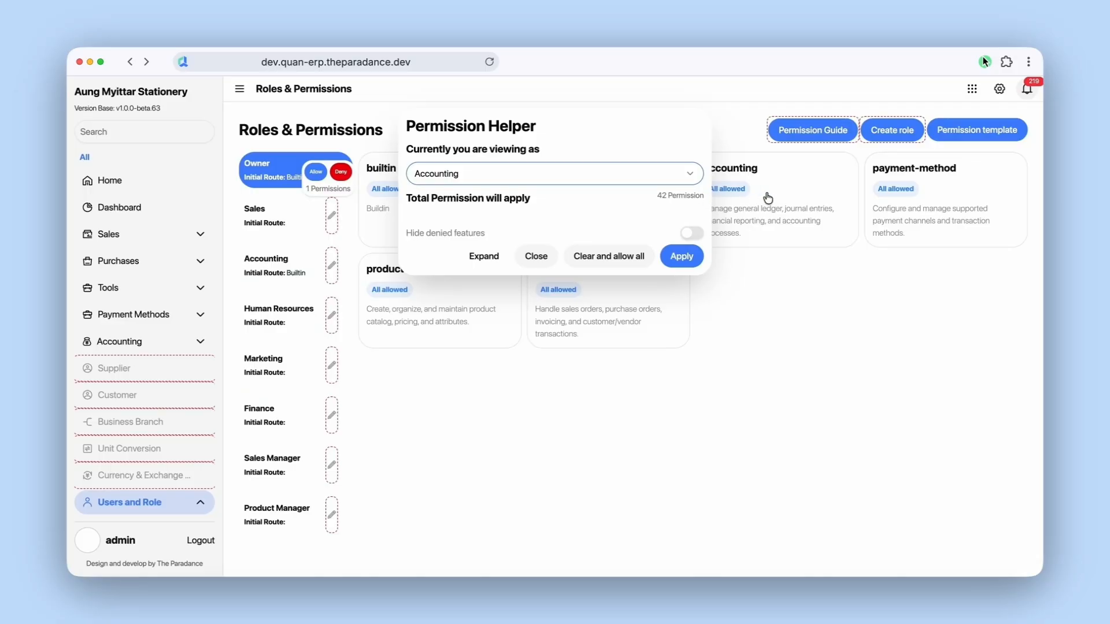
Deny the Permission Guide and Create role features for the Accounting role and apply the changes
mouse_move(817, 136)
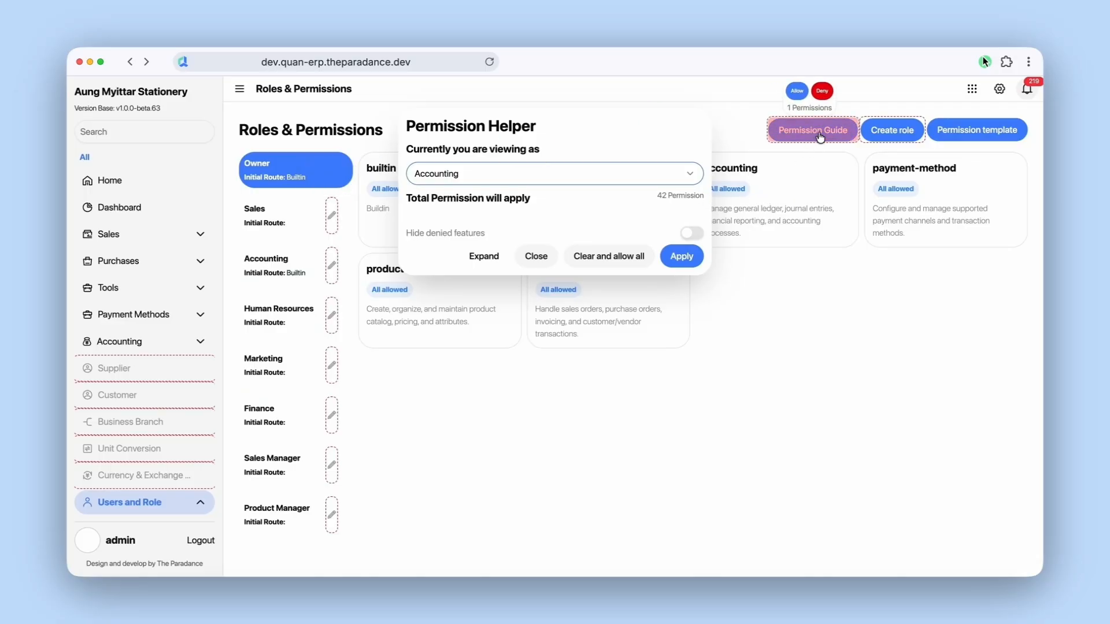
left_click(823, 92)
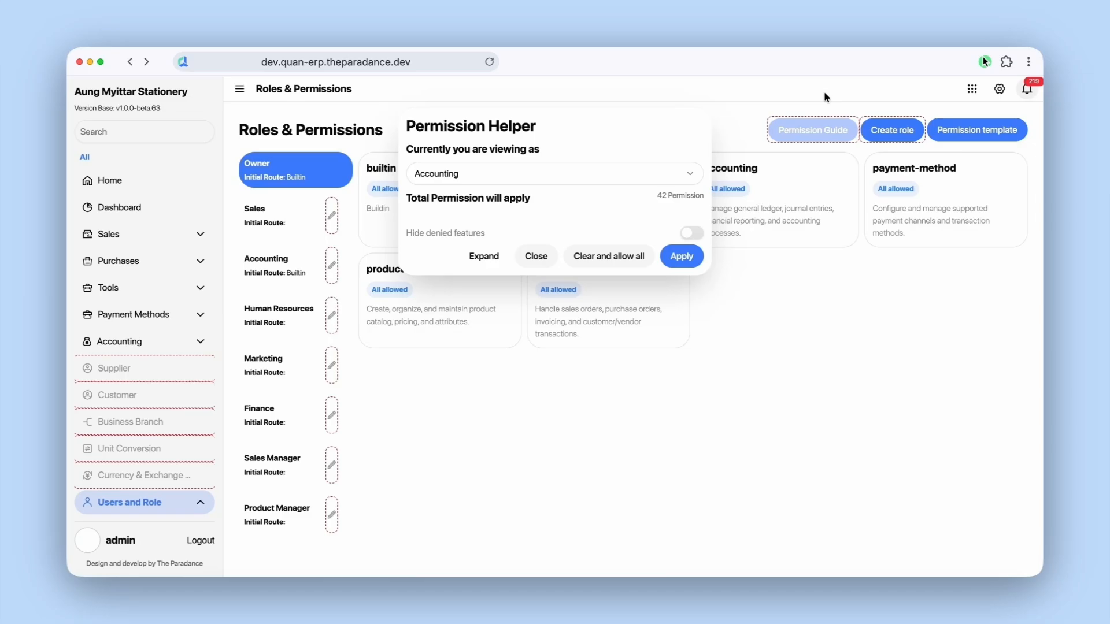
mouse_move(888, 132)
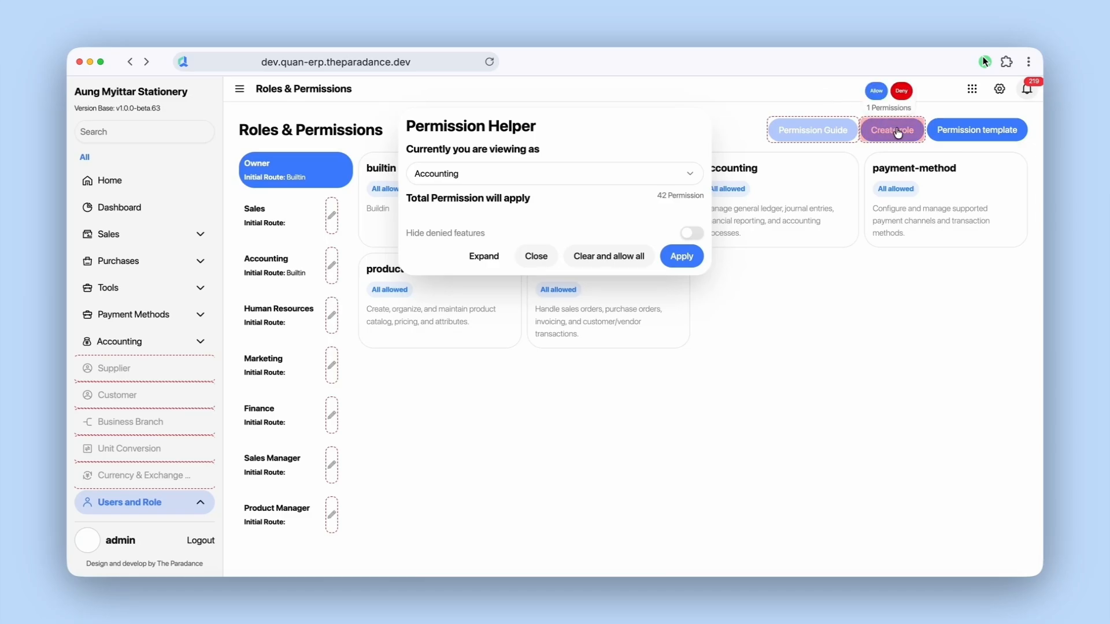
left_click(902, 91)
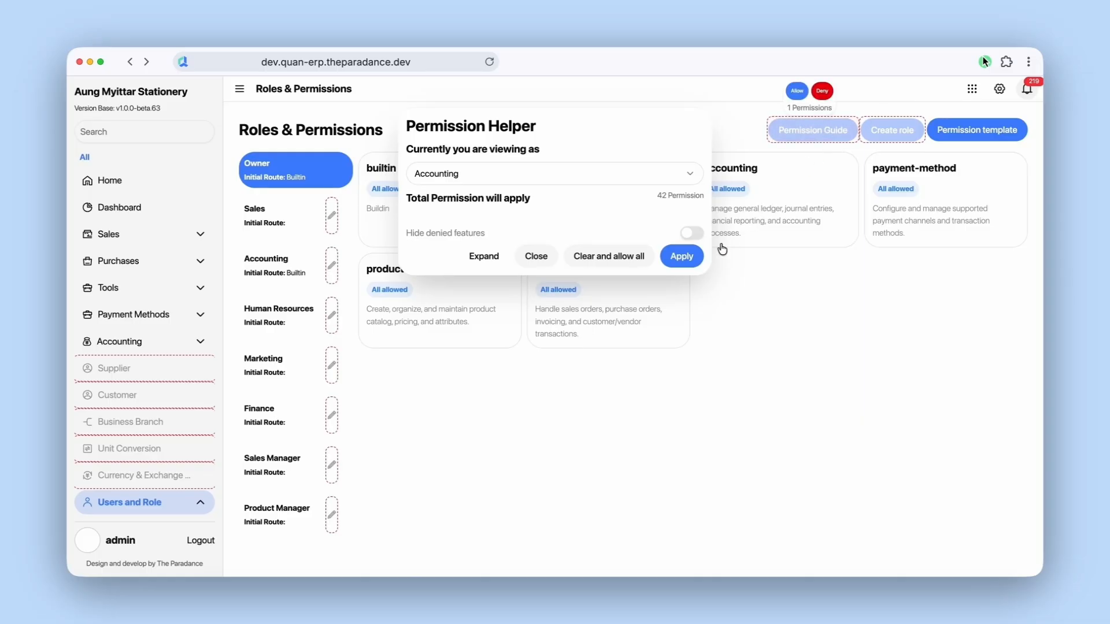
left_click(693, 259)
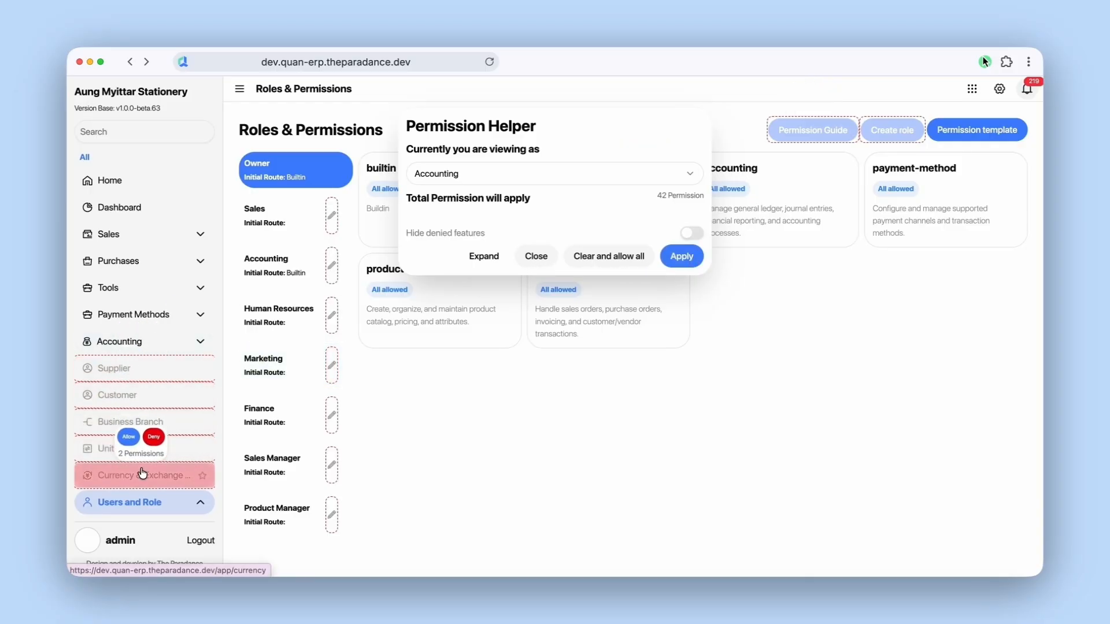
Look through the navigation entries for features denied to the Accounting role, and close the Permission Helper
scroll(142, 473, "down", 5)
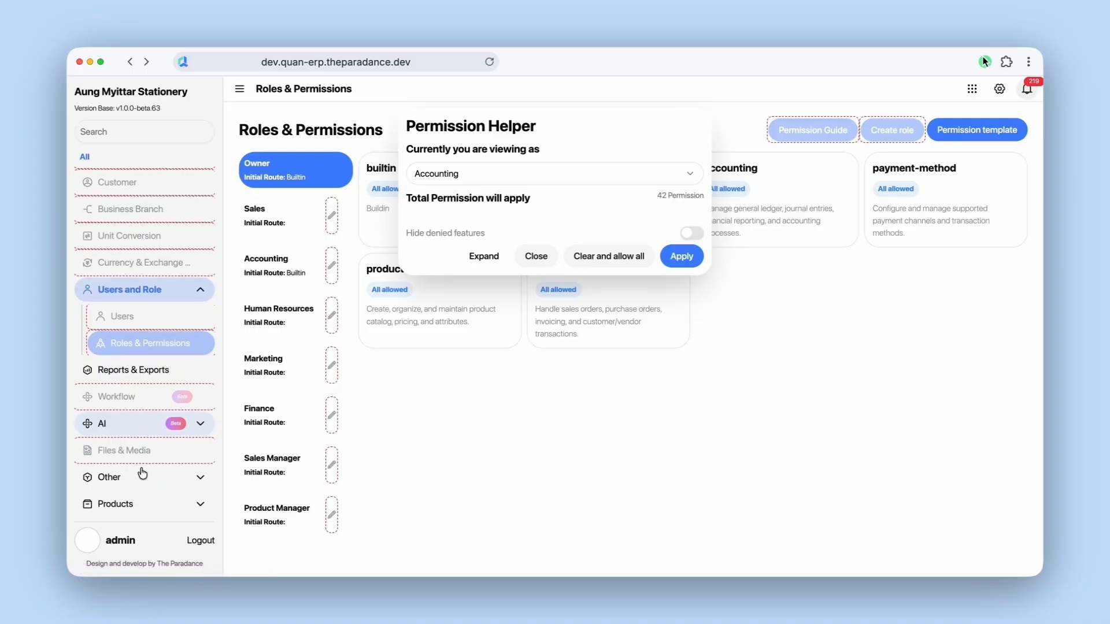
scroll(142, 473, "up", 3)
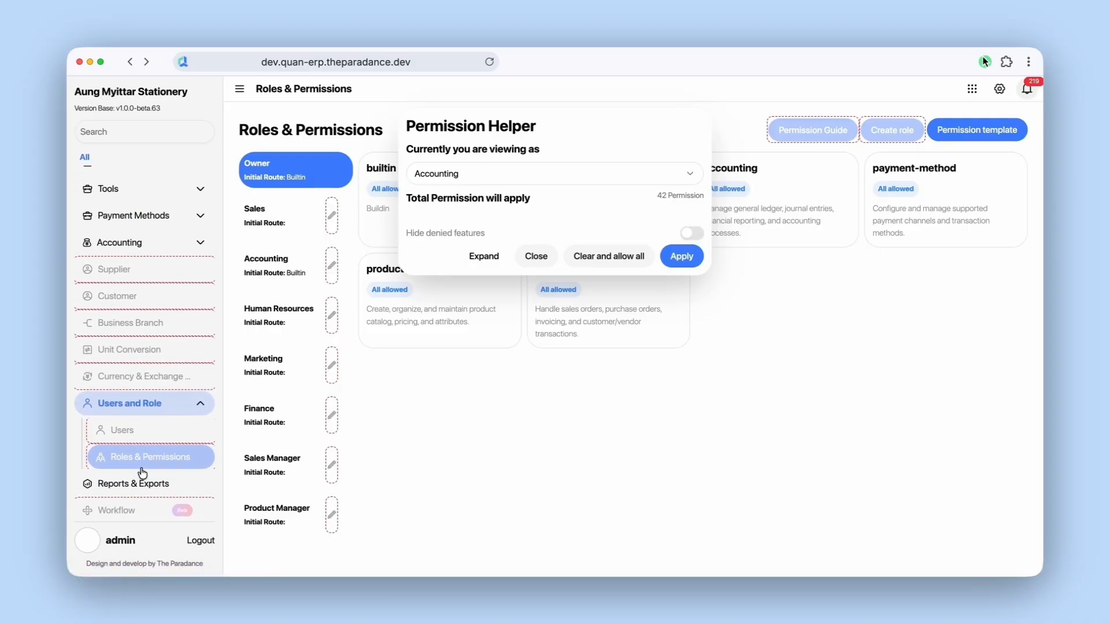
scroll(142, 473, "up", 2)
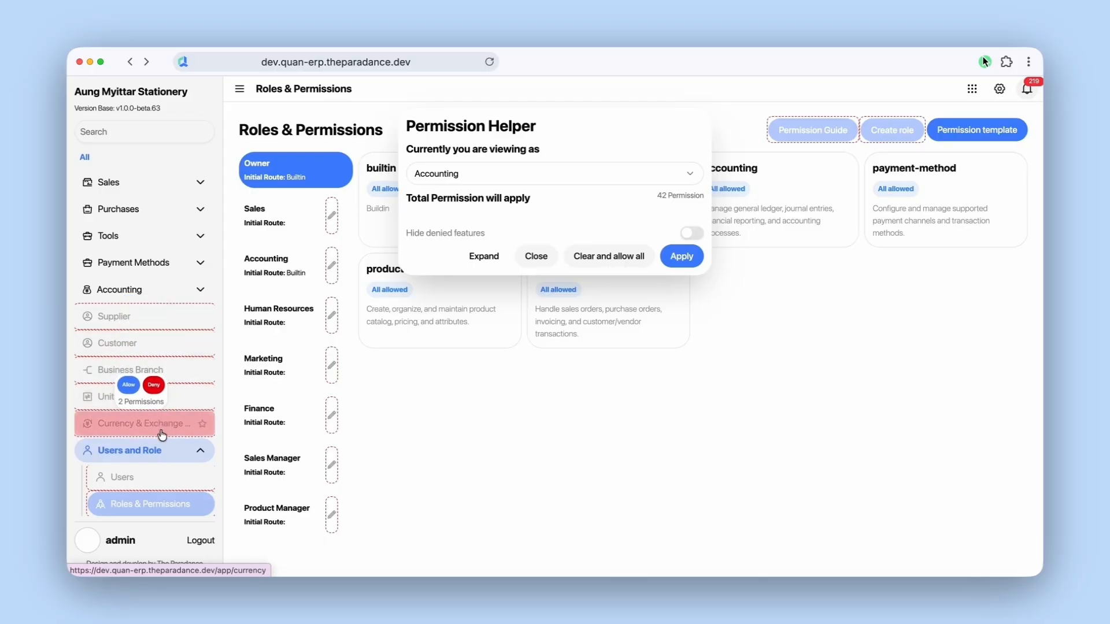
scroll(160, 487, "down", 3)
scroll(160, 485, "down", 1)
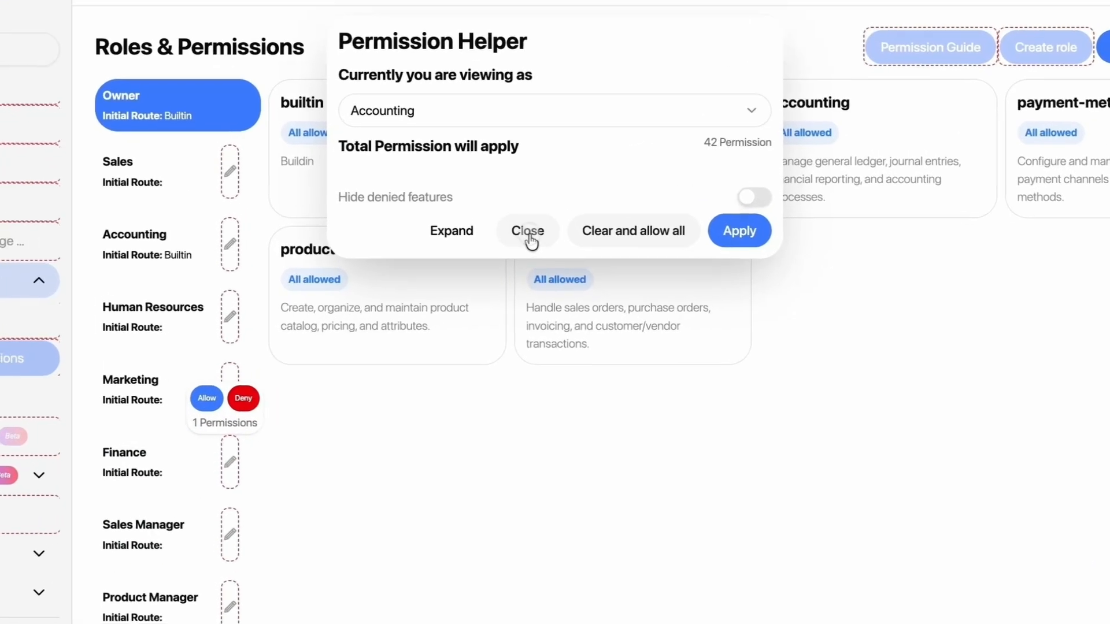
left_click(536, 256)
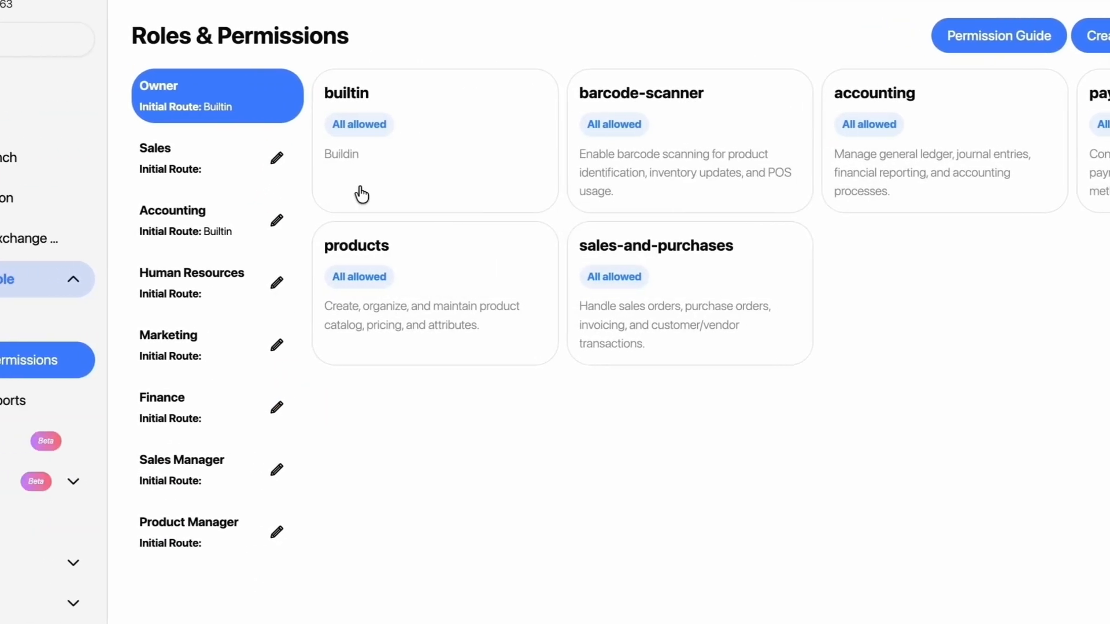
Show the Sales role's permission summary, and open the Users list
left_click(173, 165)
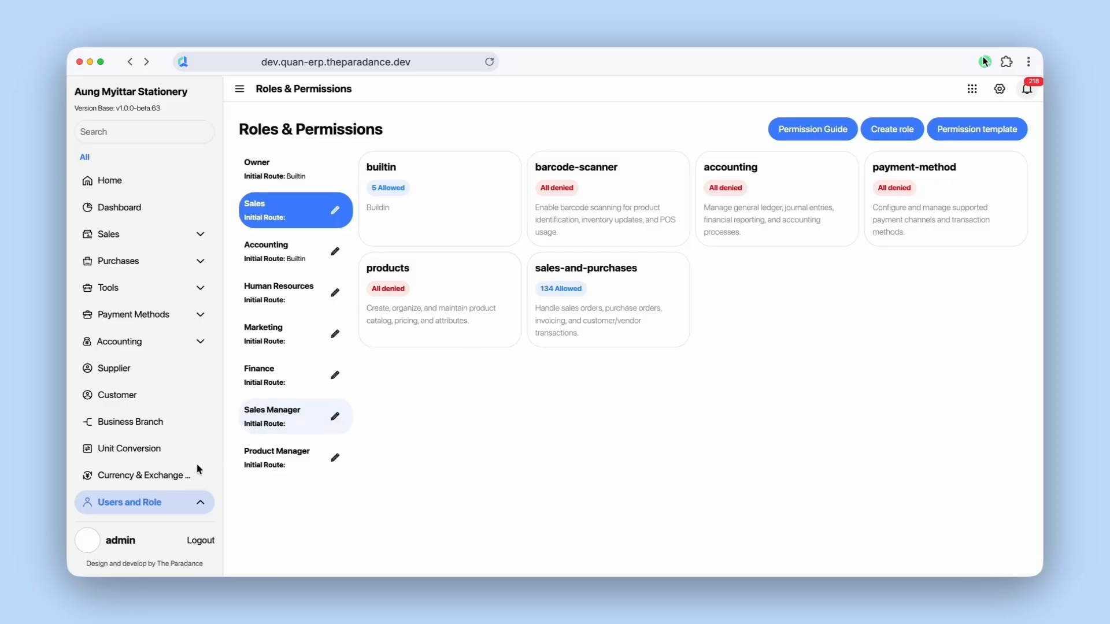
scroll(164, 487, "down", 2)
left_click(258, 463)
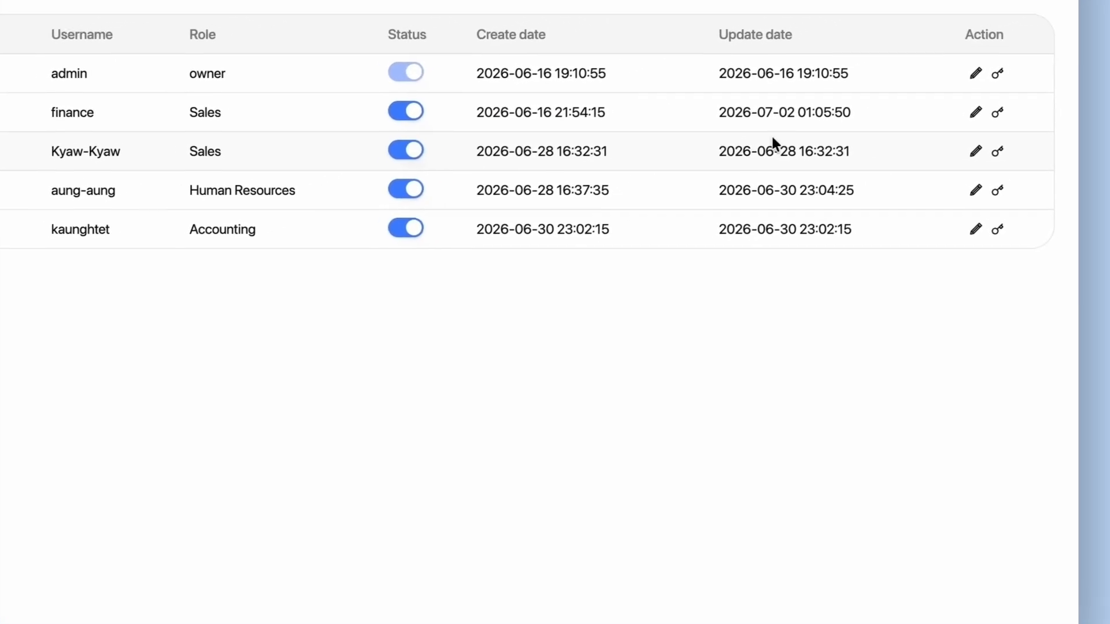
Set the role of the user with ID 3 to Product Manager and save the user
left_click(861, 180)
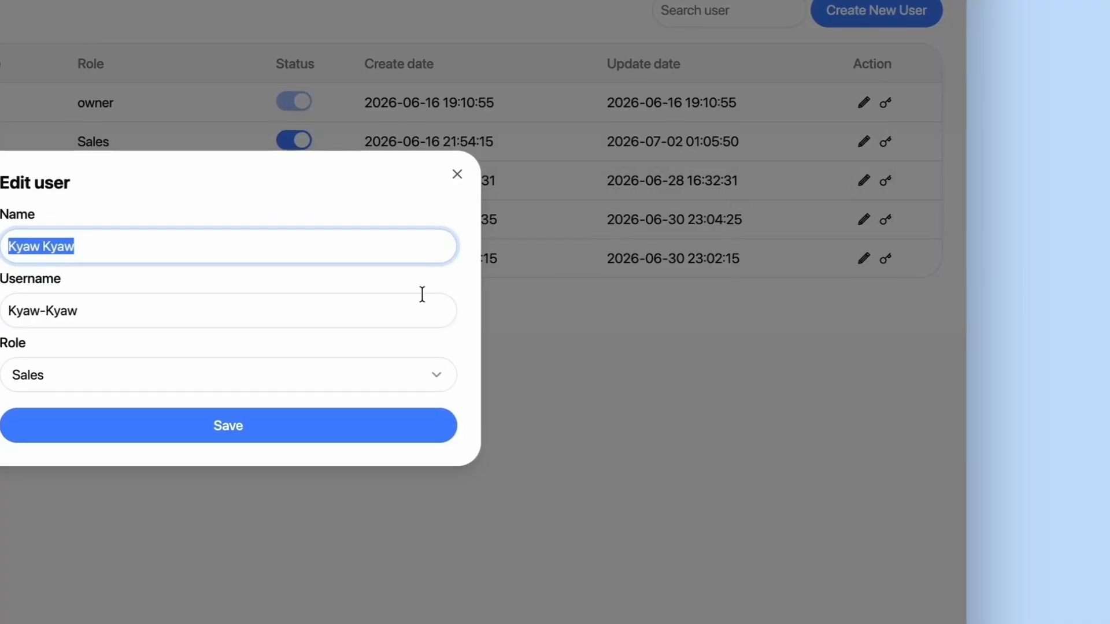
left_click(297, 378)
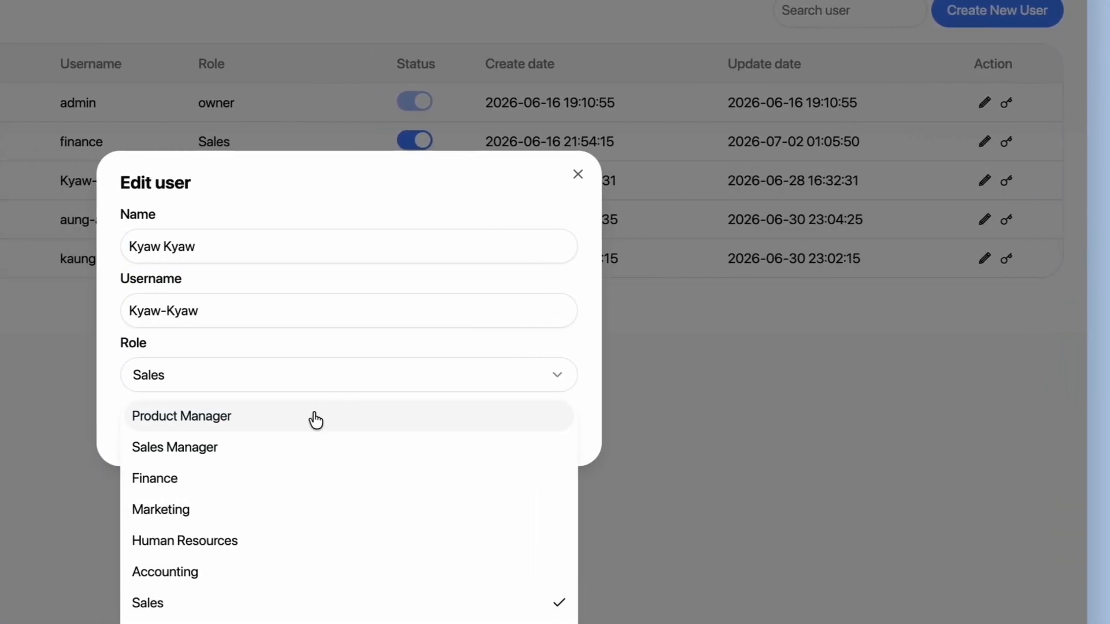
left_click(349, 425)
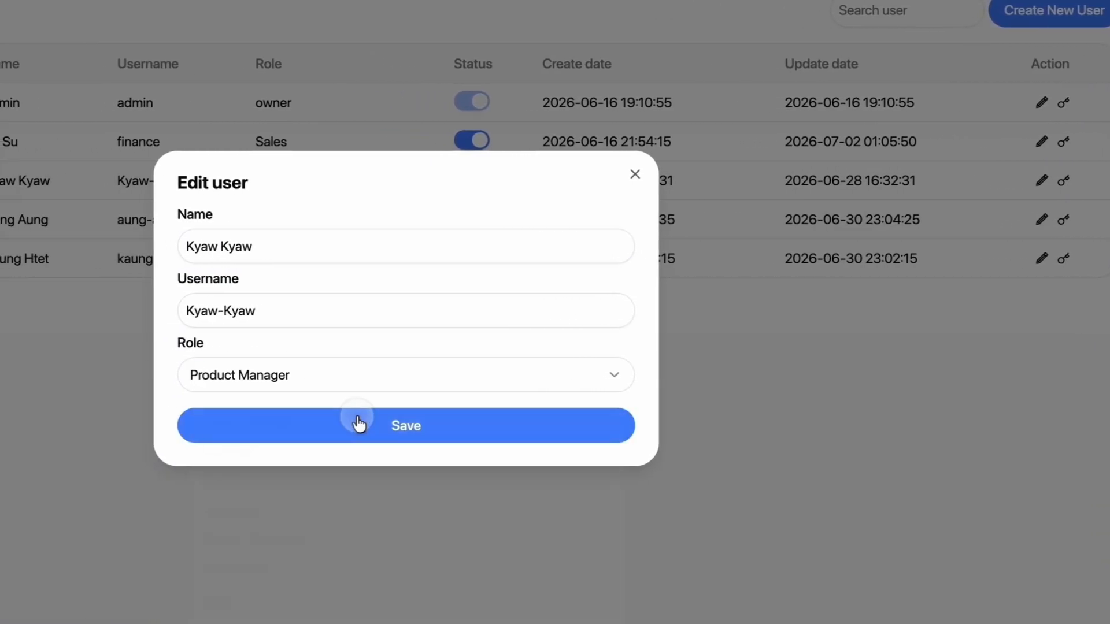
left_click(318, 429)
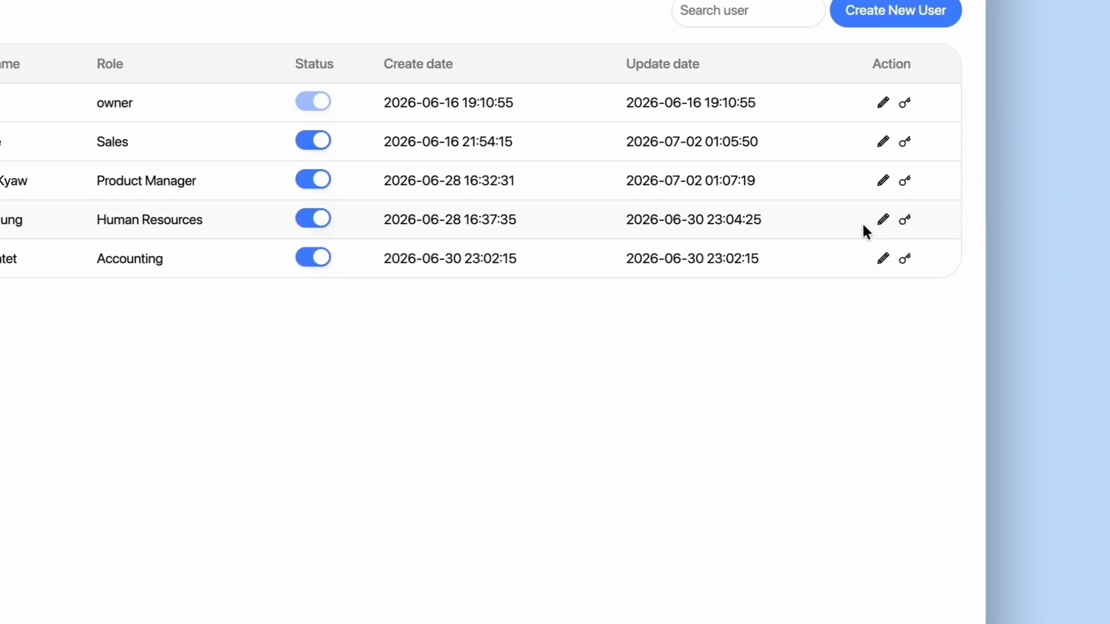
Set the role of the user with ID 4 to Sales Manager and save the user
left_click(863, 224)
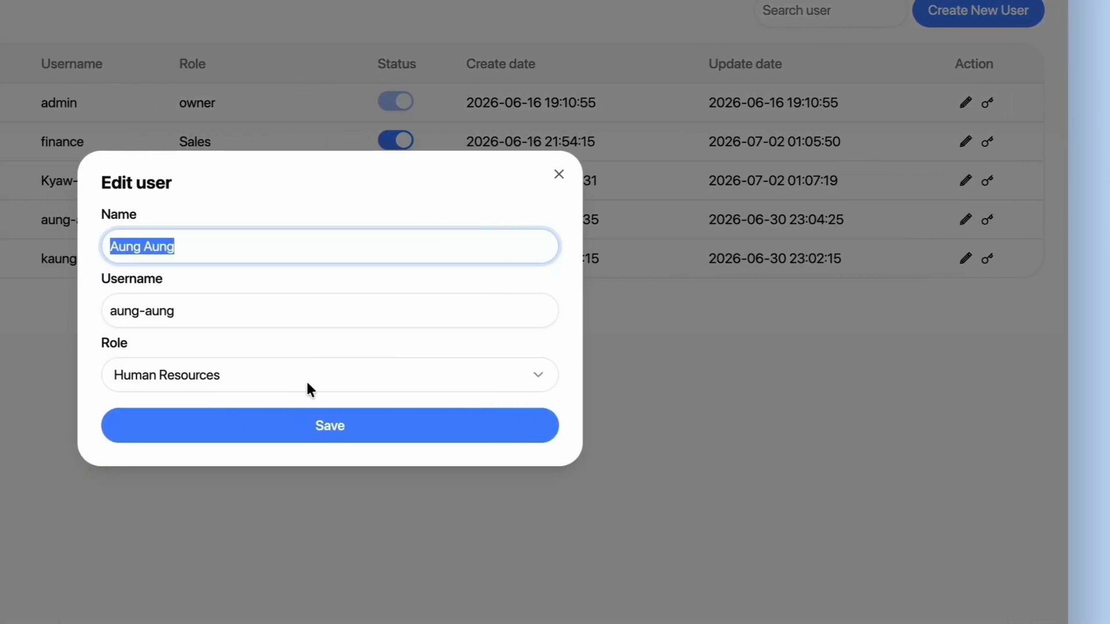
left_click(209, 386)
left_click(269, 447)
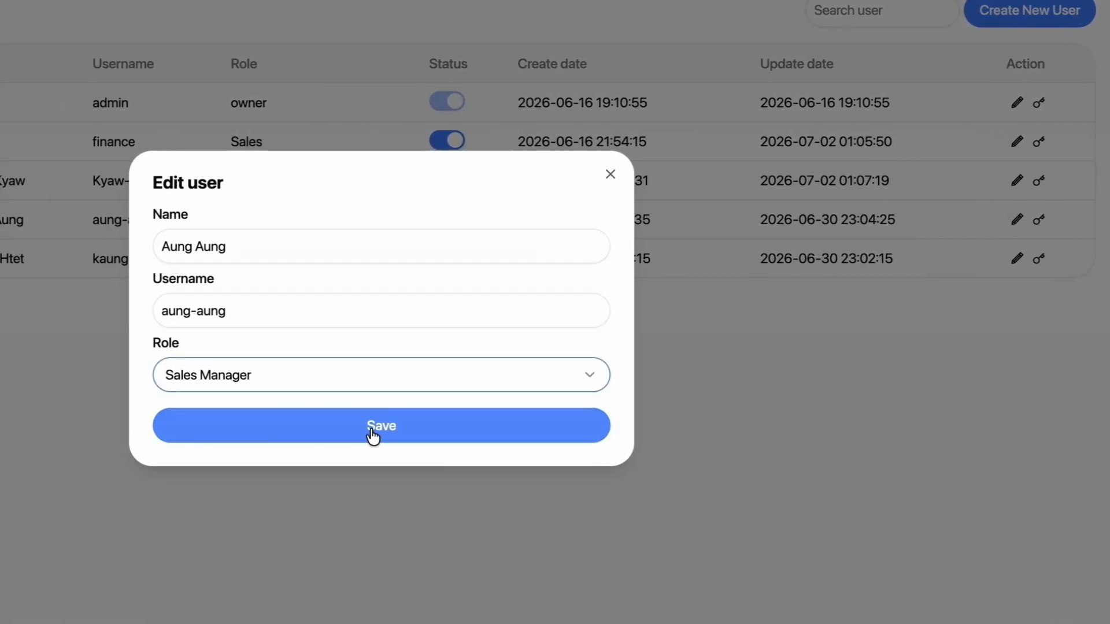
left_click(364, 432)
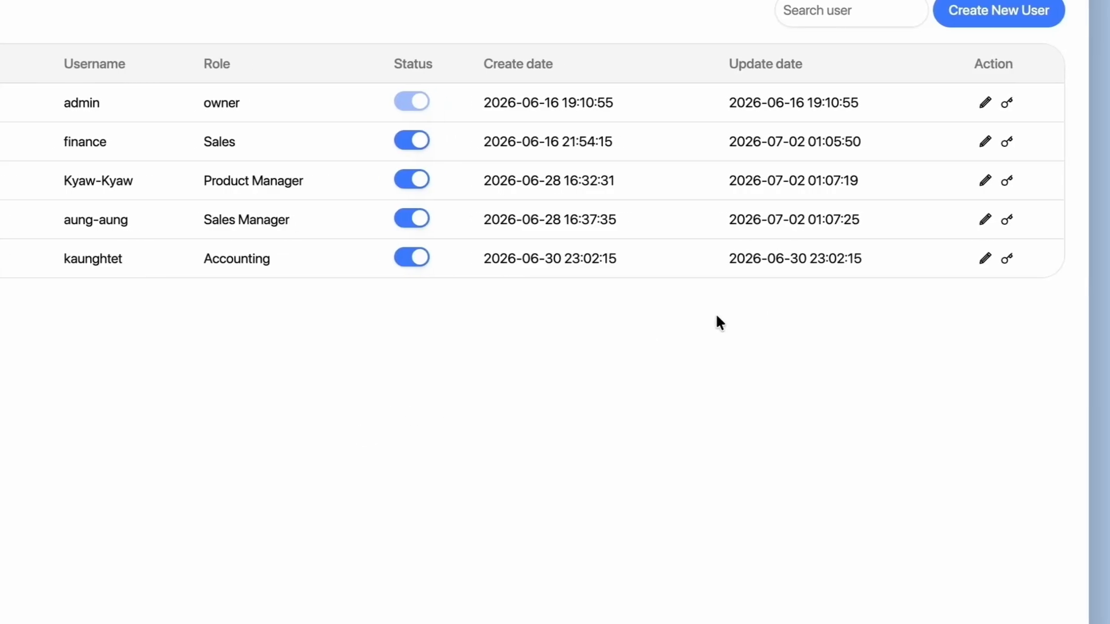
Set the role of the user with ID 6 to Human Resources and save the user
left_click(861, 263)
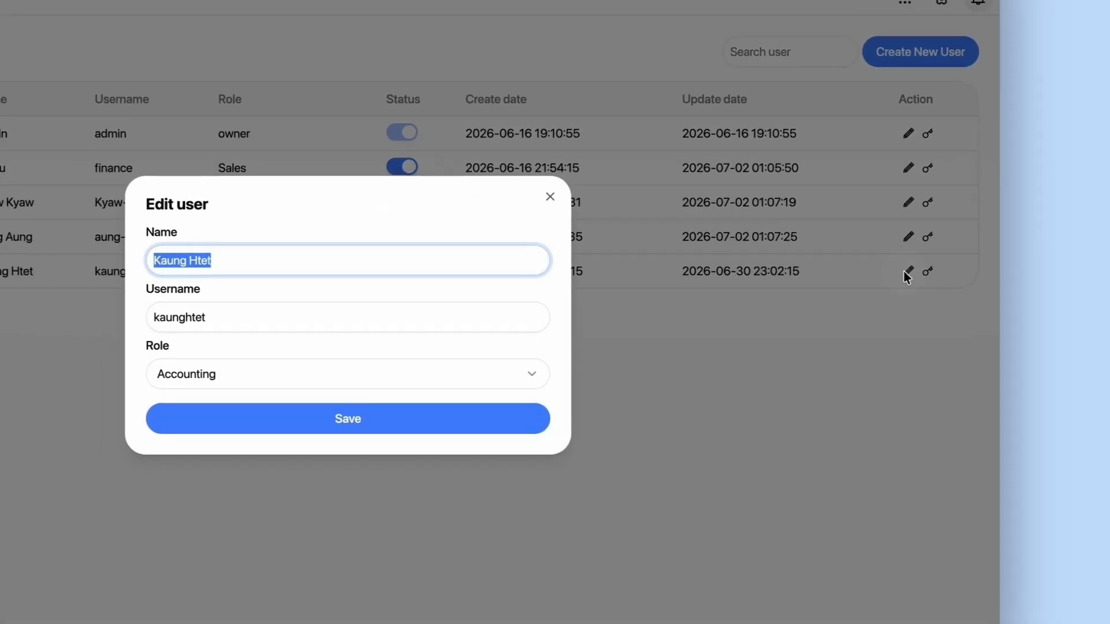
left_click(551, 368)
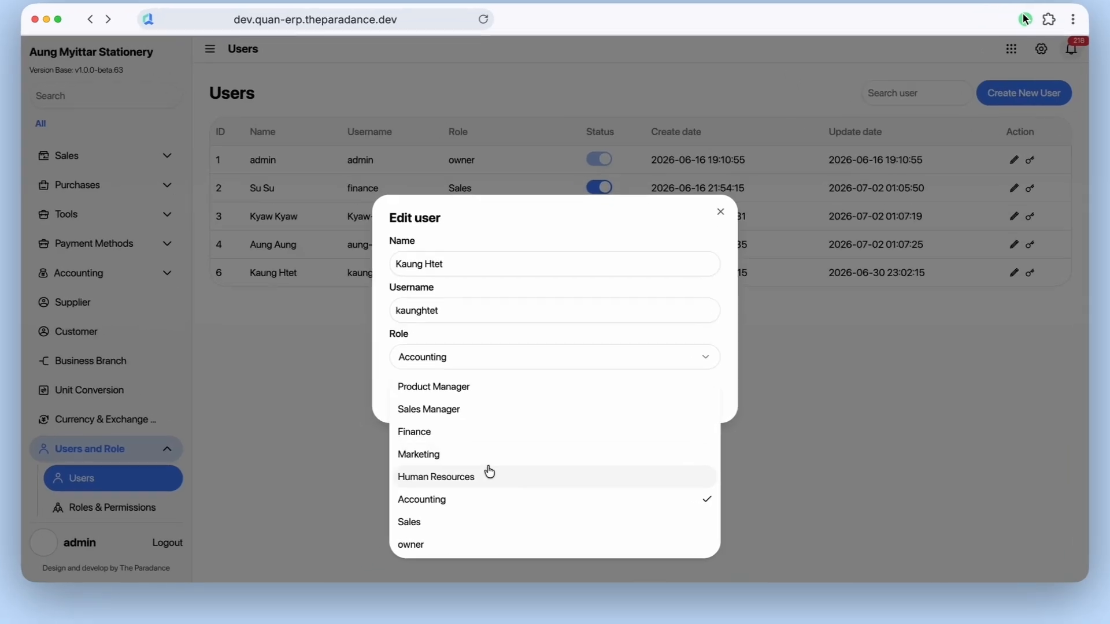
left_click(497, 480)
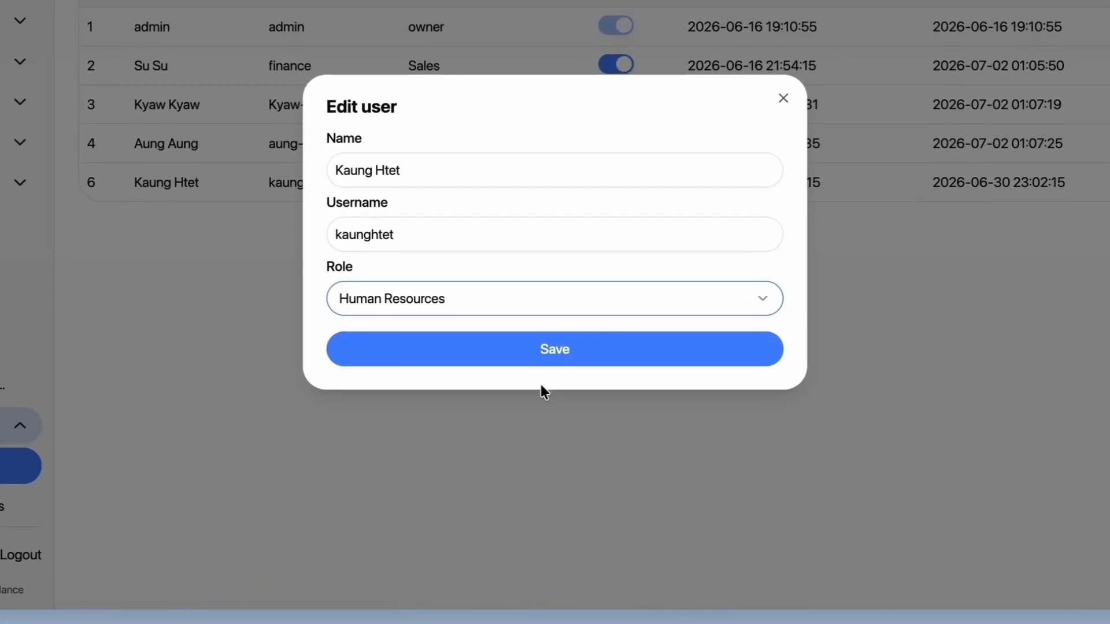
left_click(543, 360)
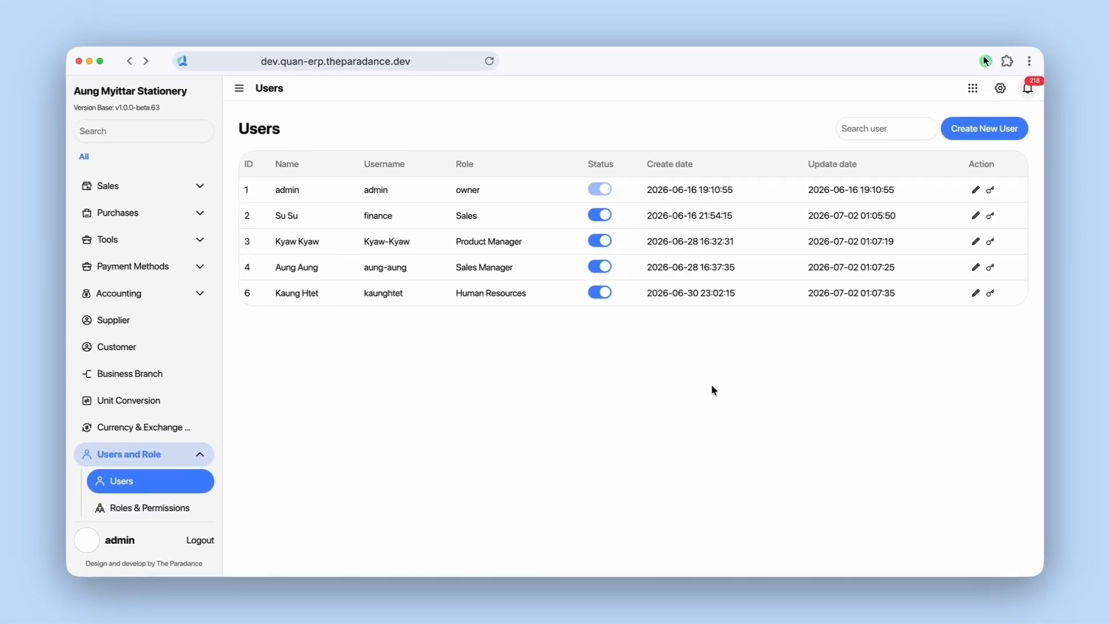